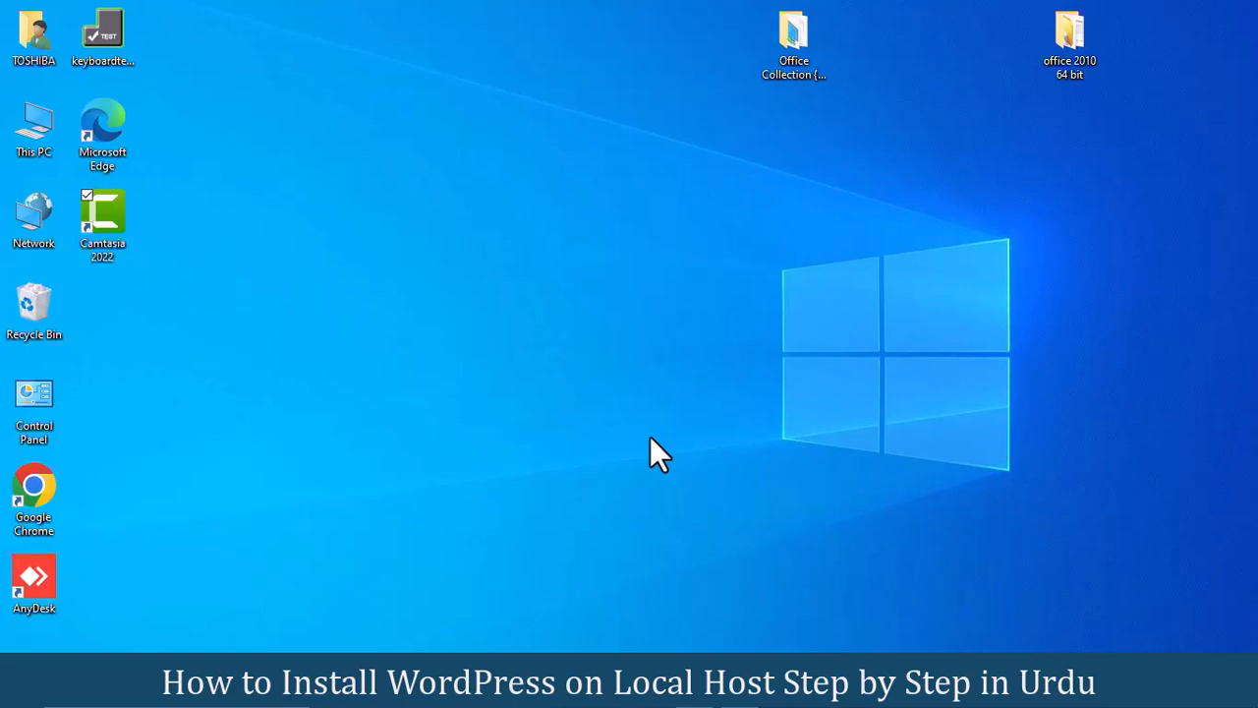
Step: Browse to C:\xampp in File Explorer and select the xampp-control application
double_click(43, 134)
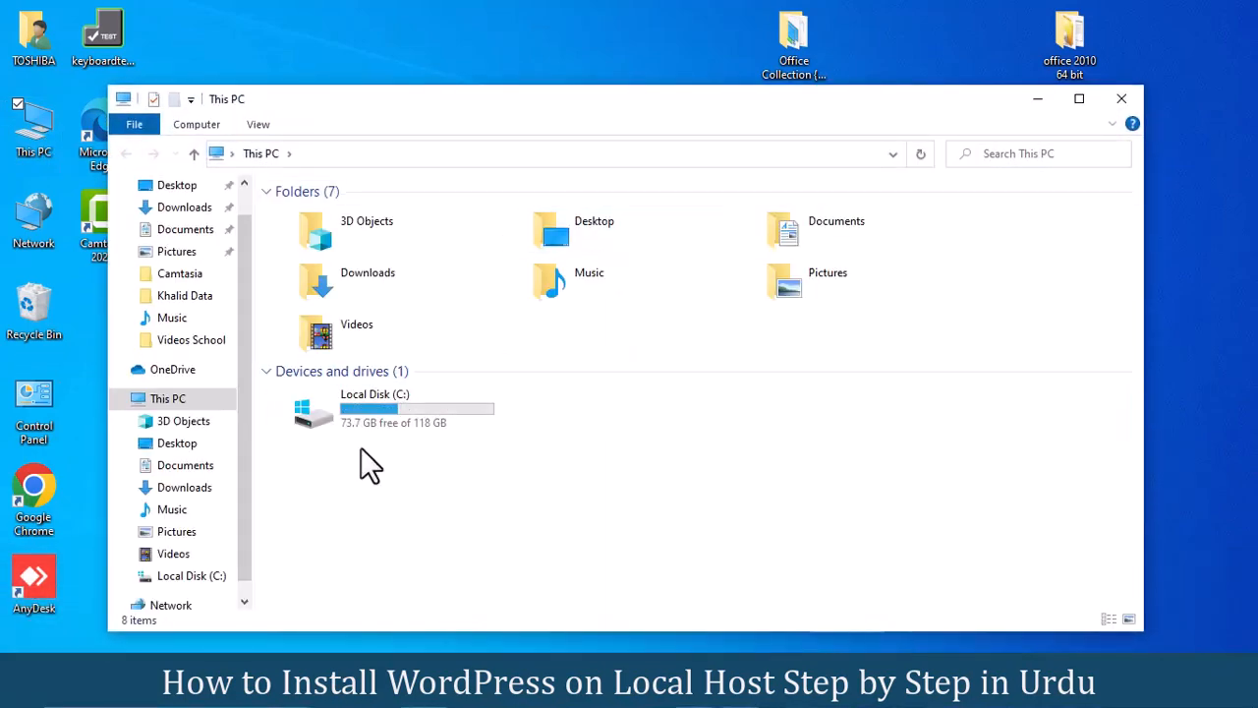
double_click(405, 398)
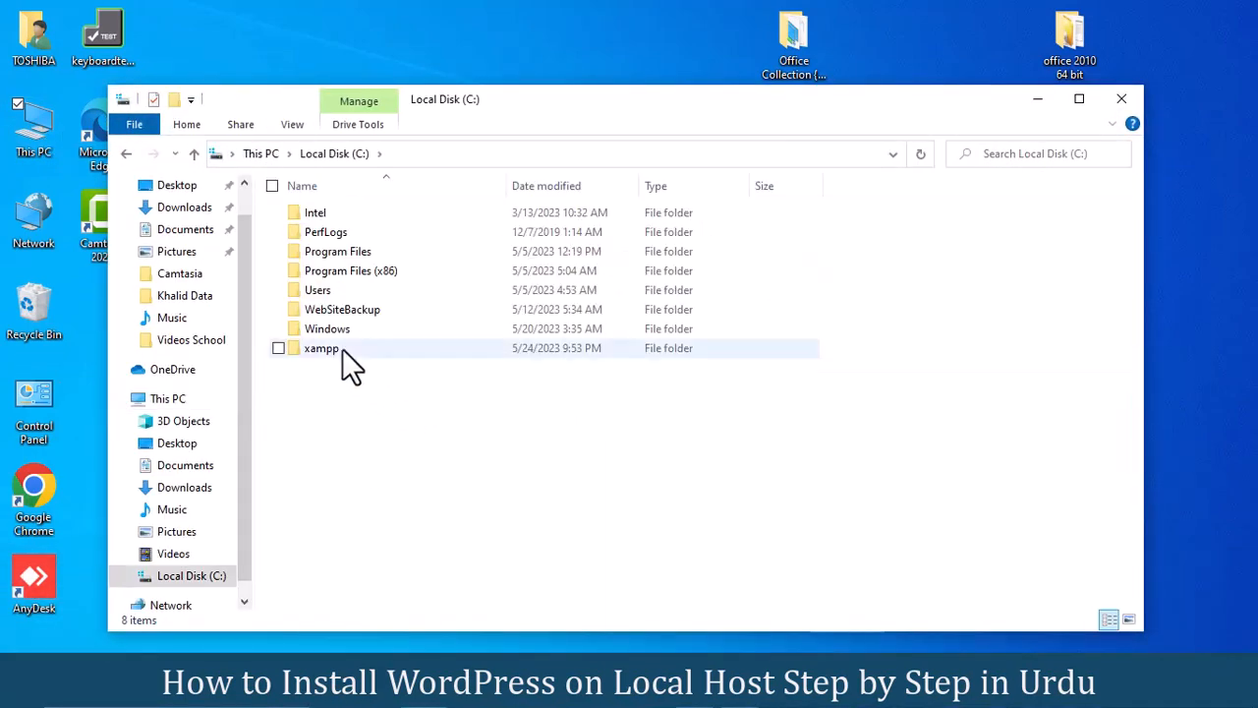
double_click(342, 348)
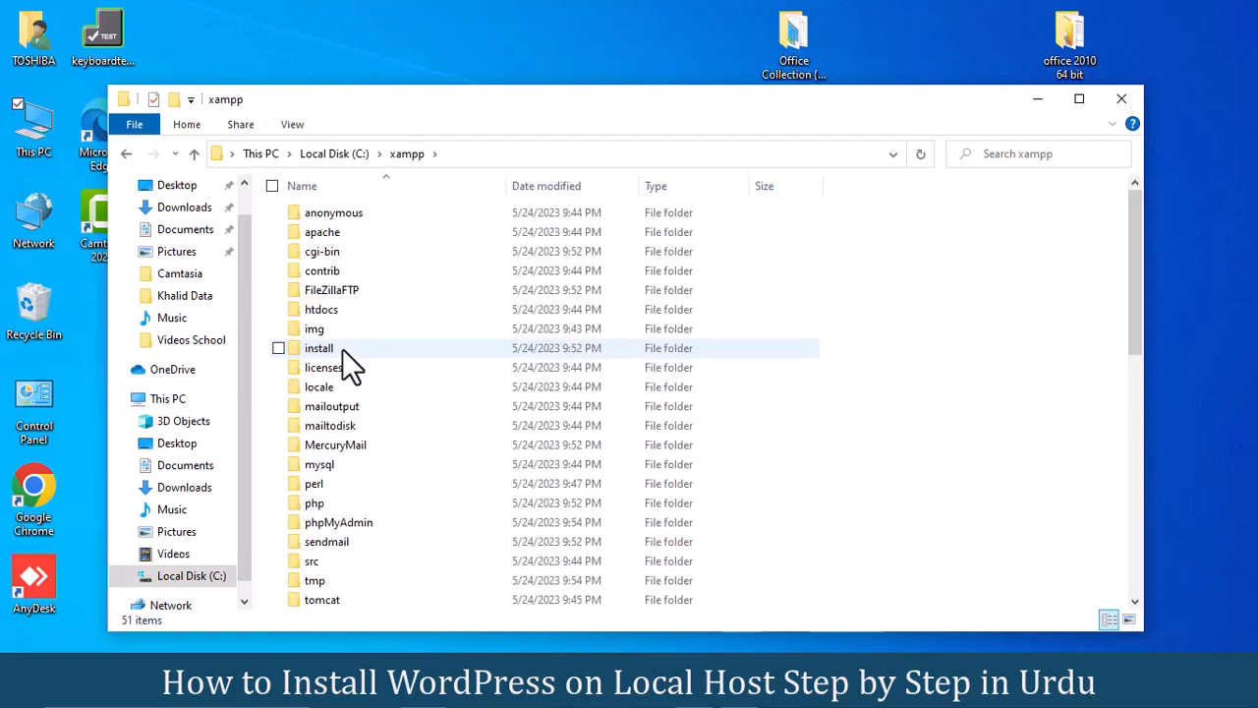
left_click_drag(1129, 246, 1131, 521)
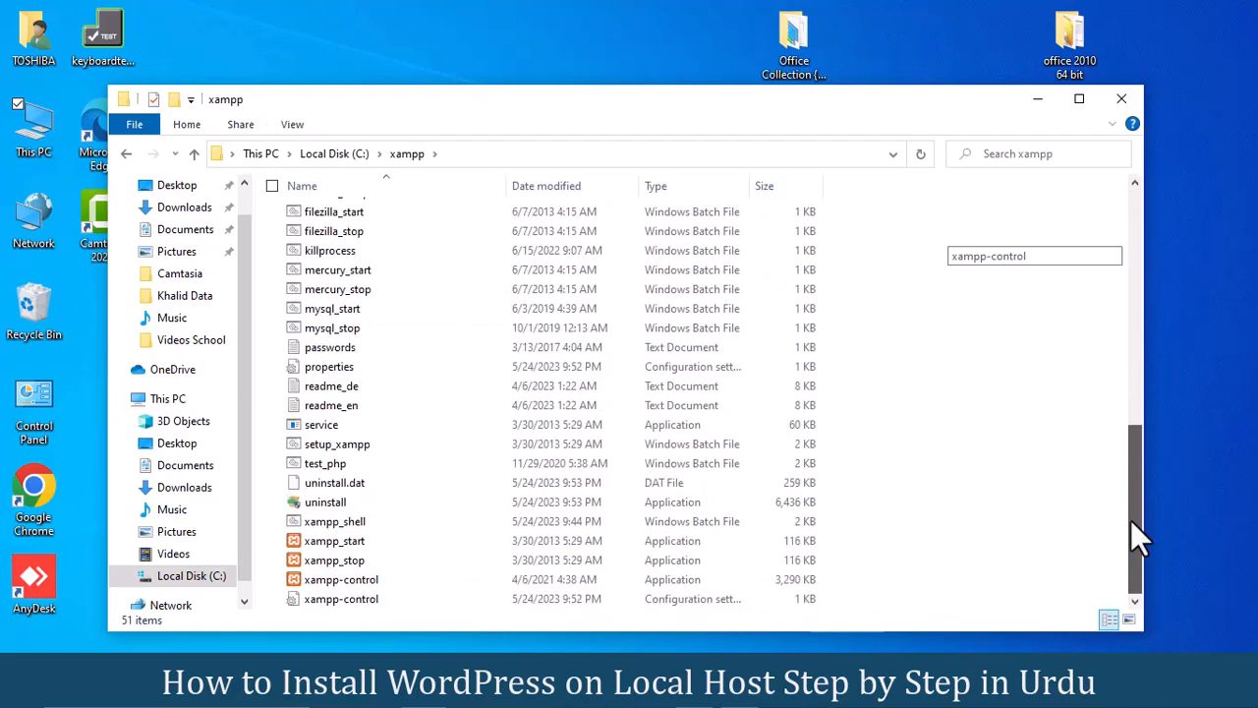
left_click(303, 578)
Step: Launch XAMPP Control Panel, start Apache and MySQL, and minimize the panel
double_click(302, 578)
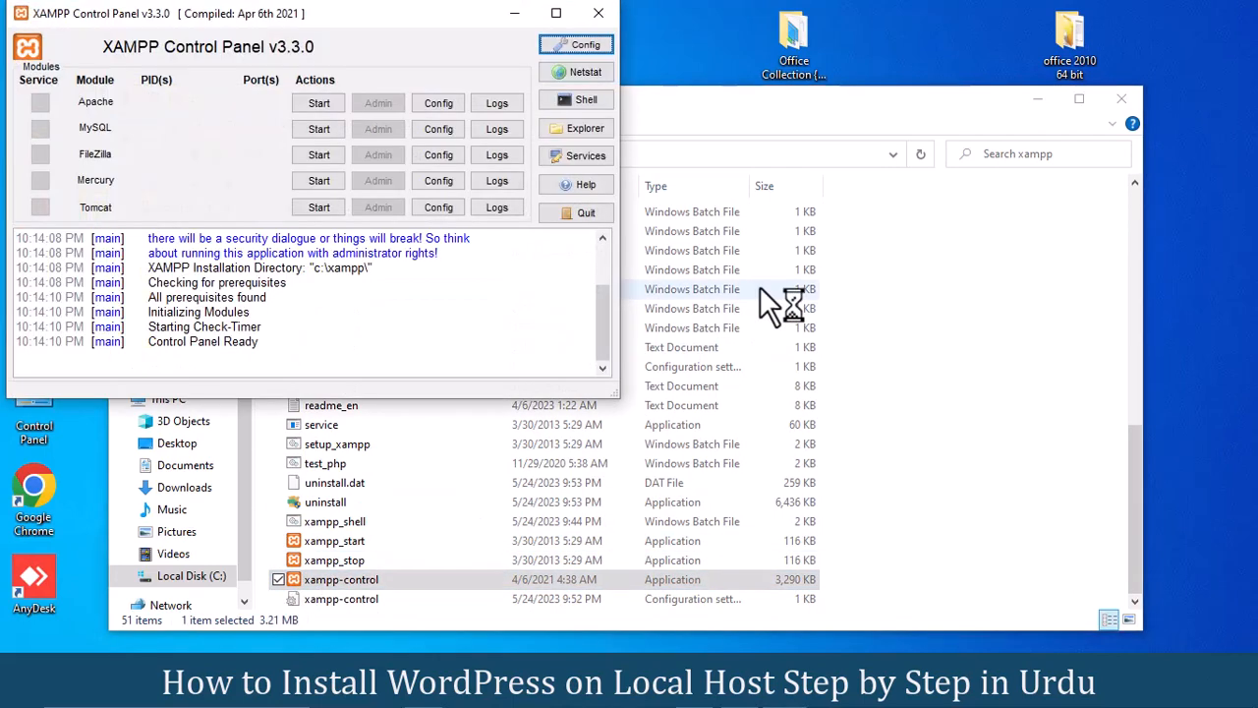
left_click(316, 103)
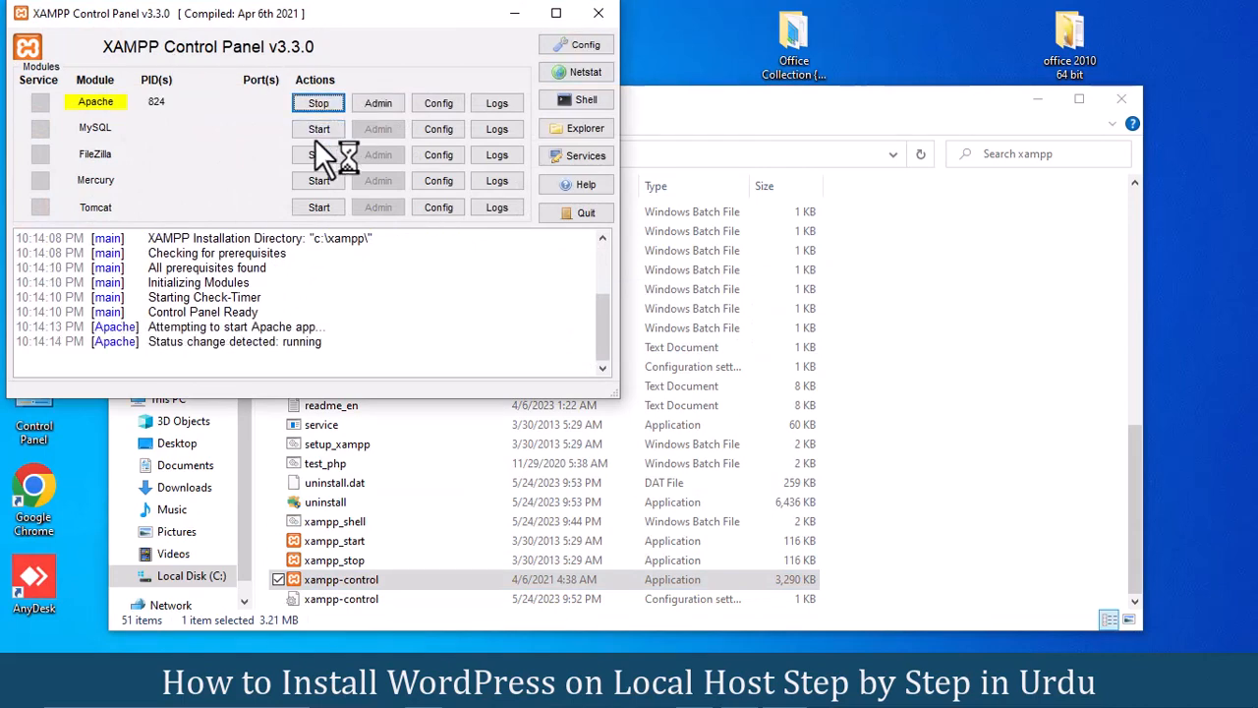
left_click(317, 132)
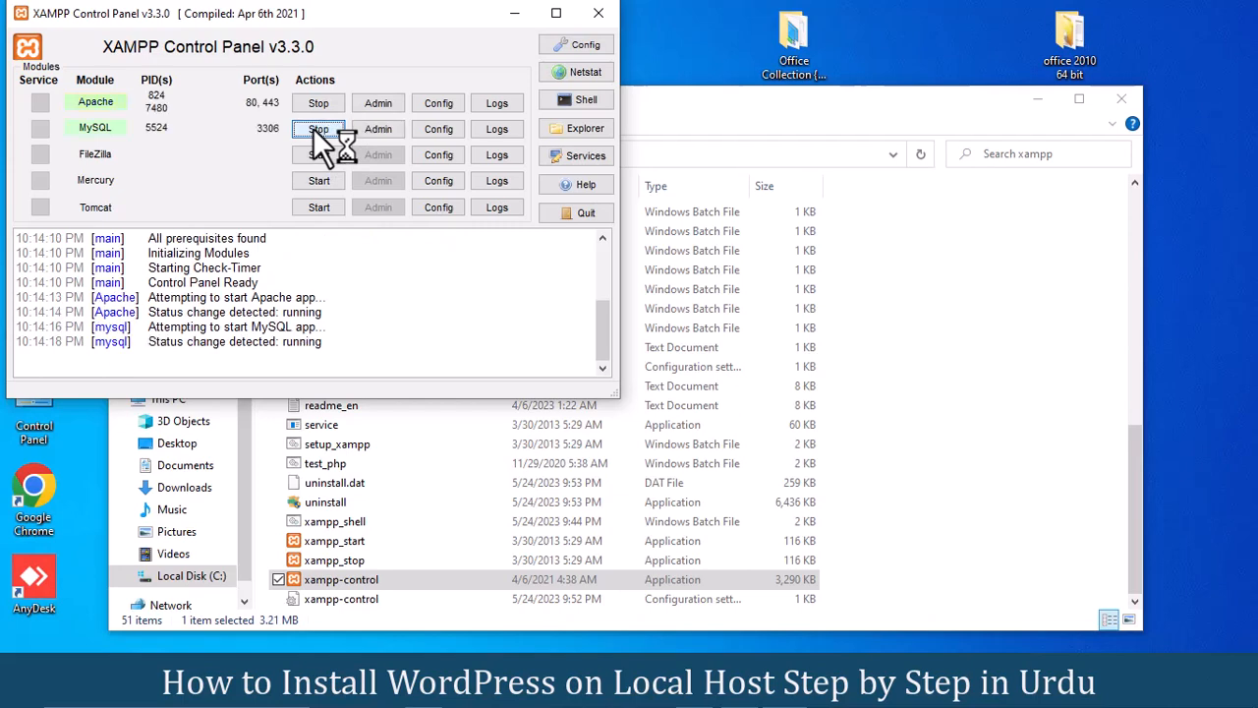
left_click(514, 13)
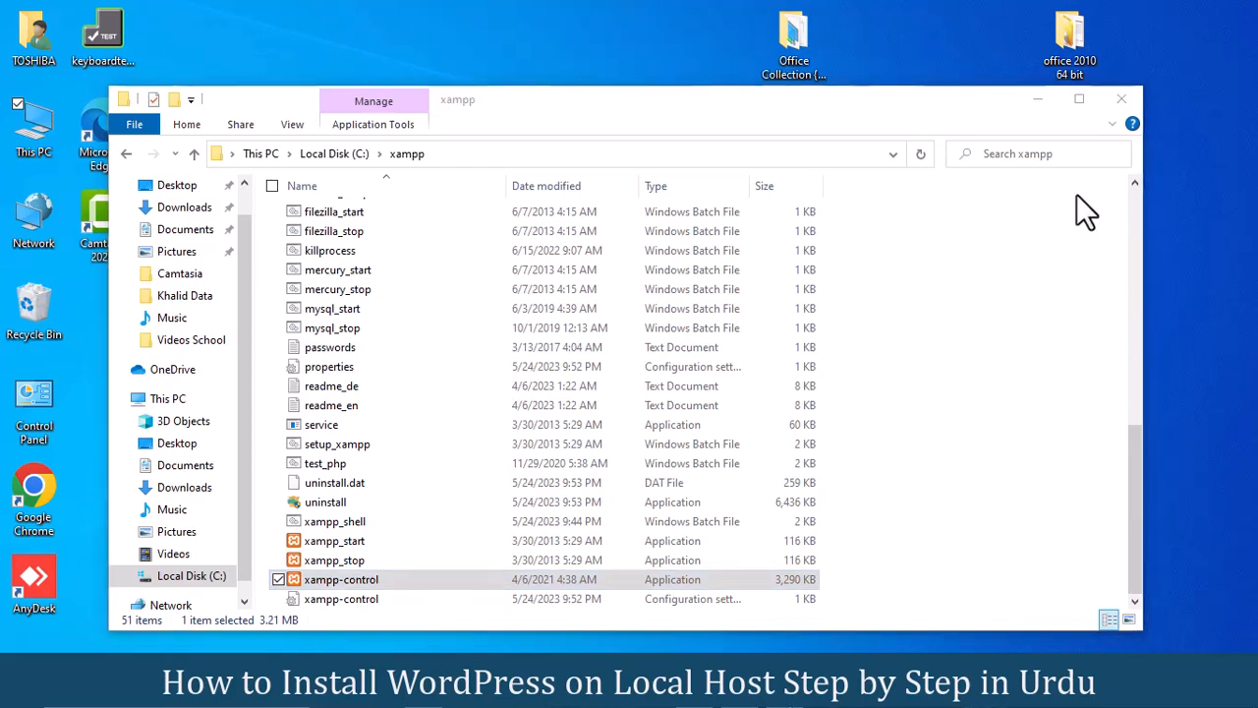
Step: Clear the desktop and navigate through This PC to the Downloads folder
left_click(1038, 101)
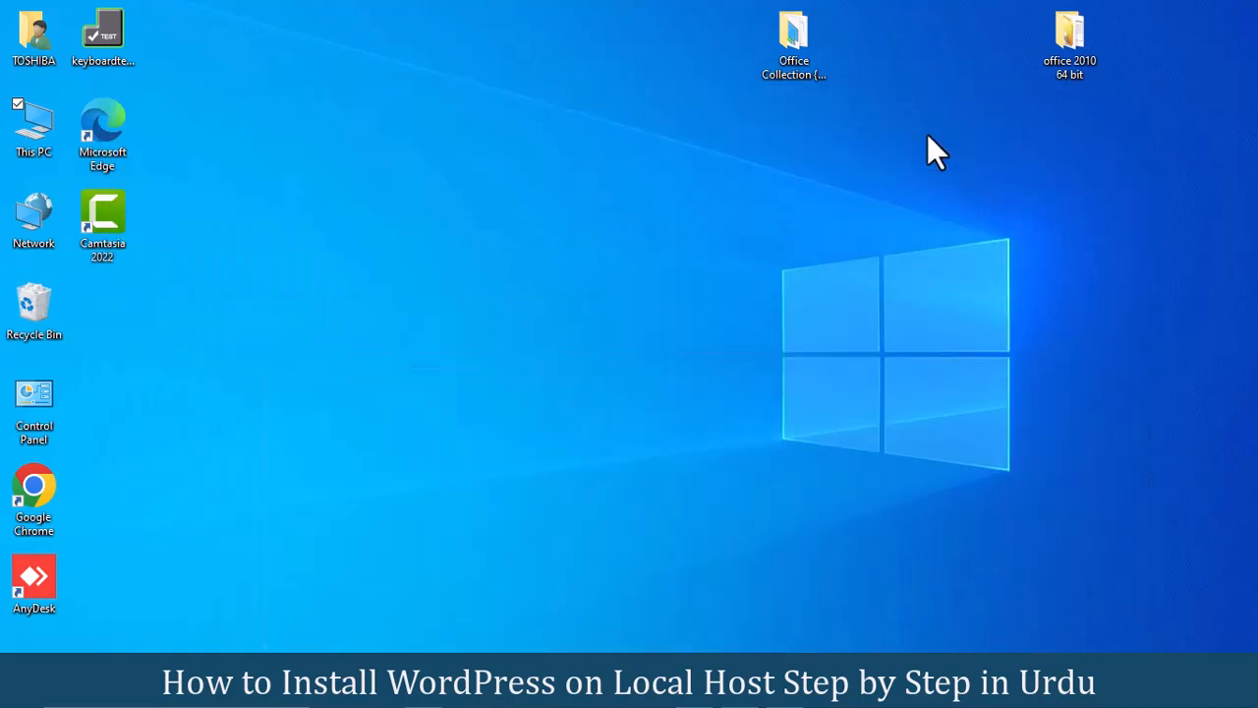
double_click(23, 120)
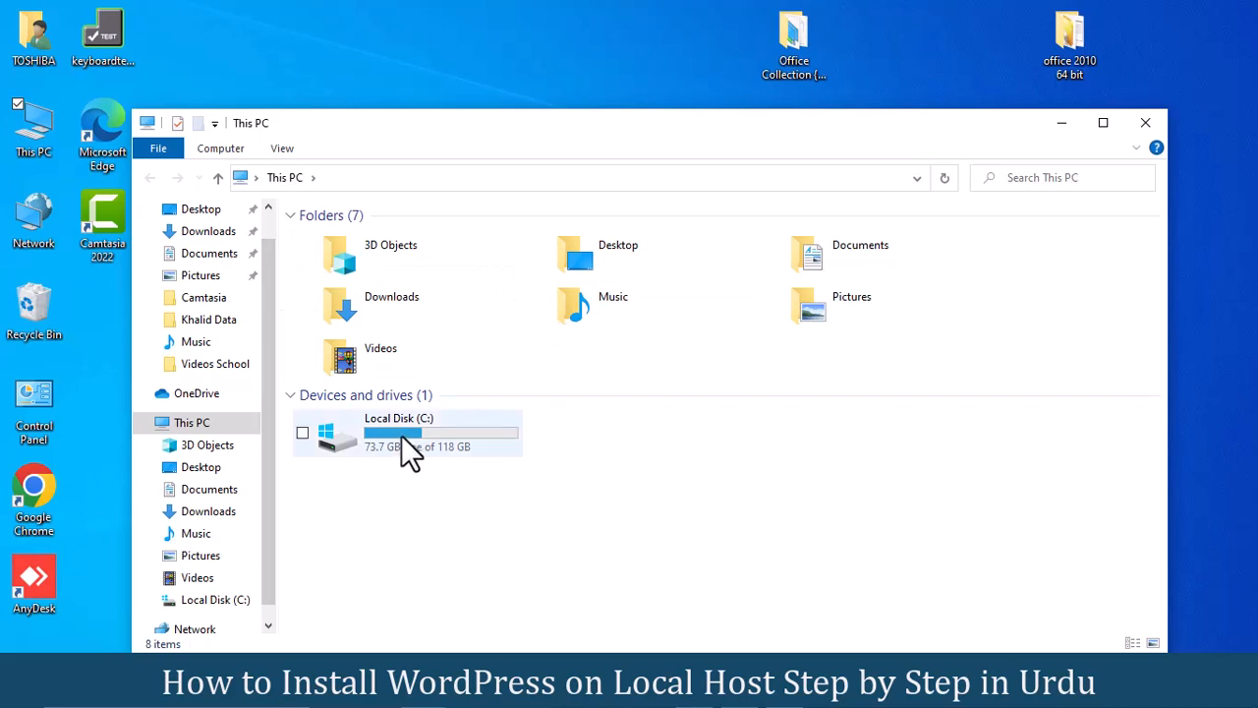
double_click(401, 436)
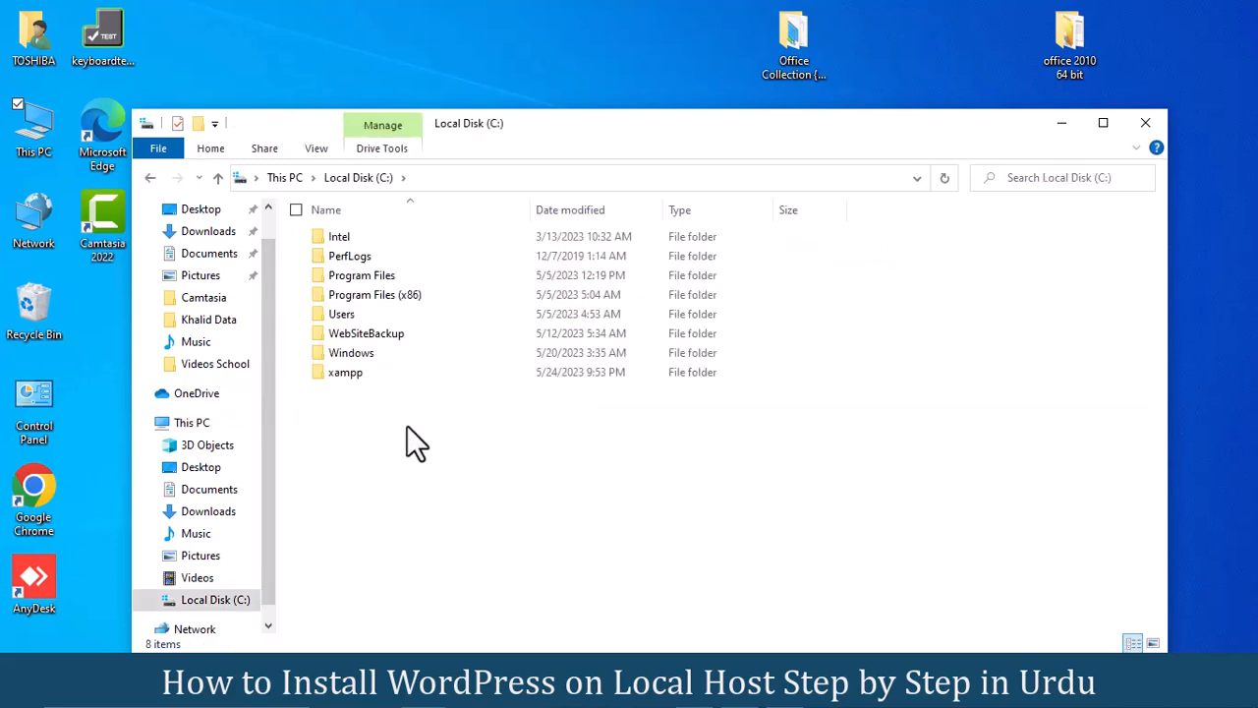
left_click(205, 230)
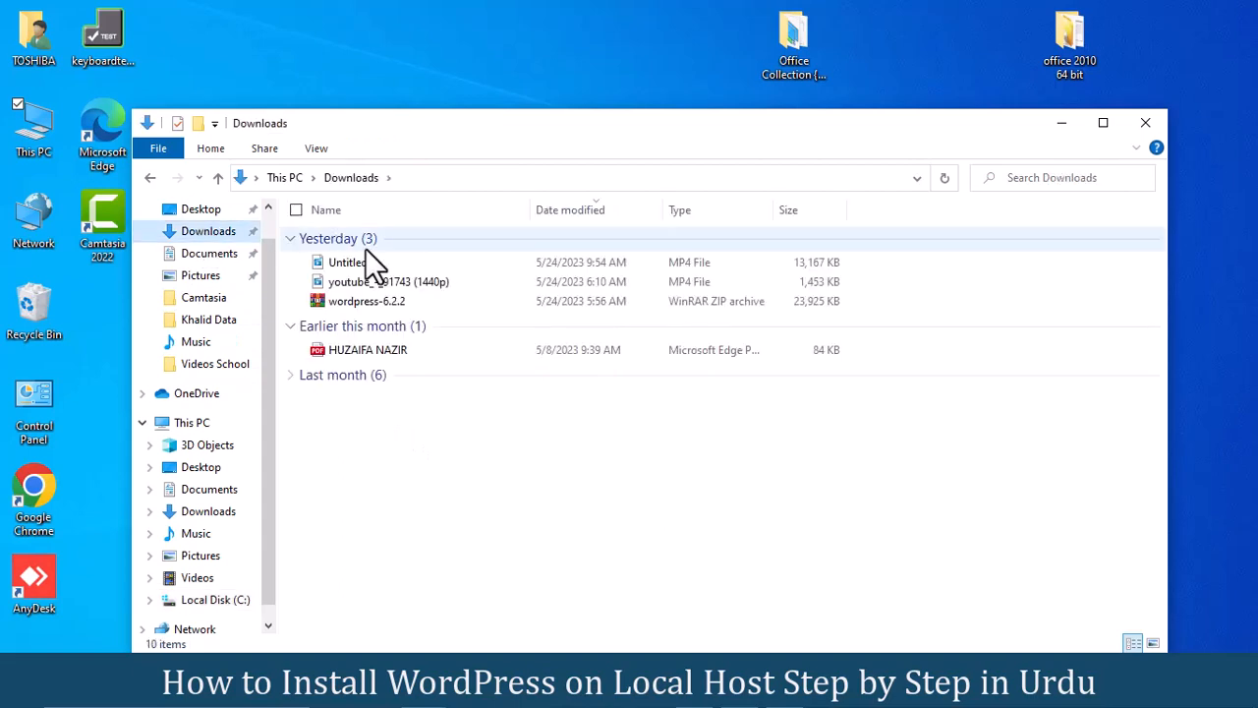
Step: Extract the wordpress-6.2.2 zip archive directly into Downloads
left_click(374, 300)
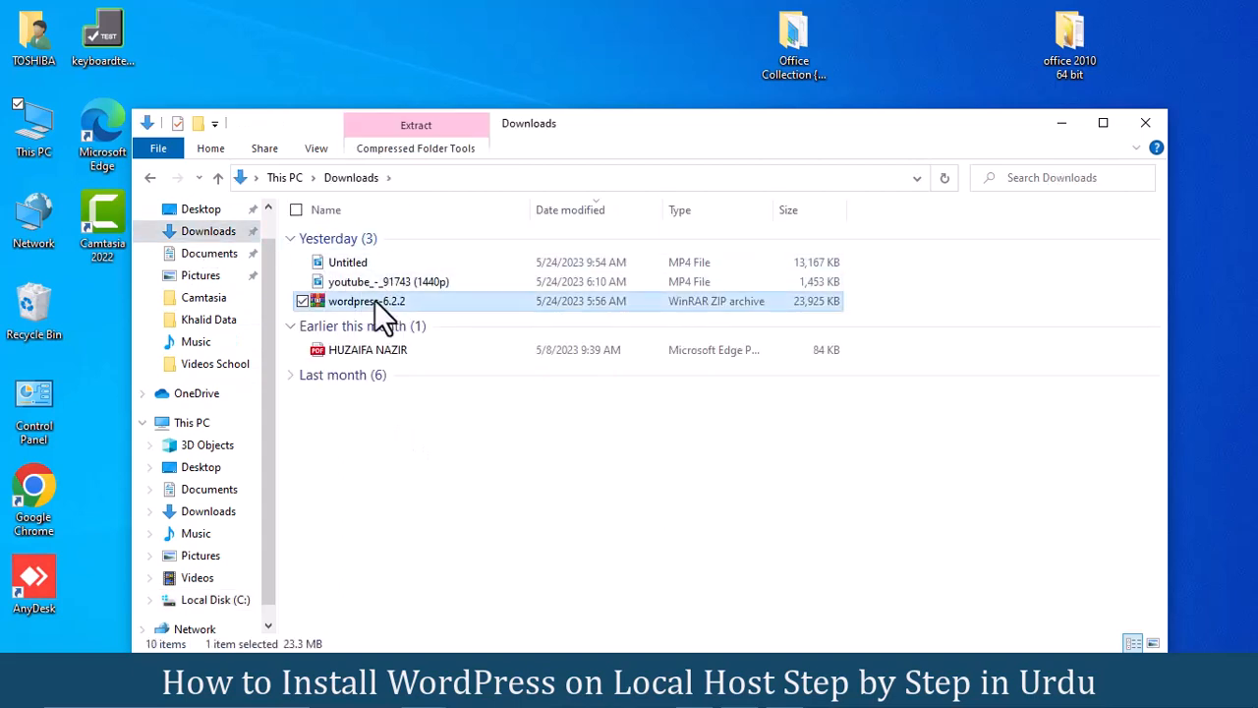
right_click(375, 300)
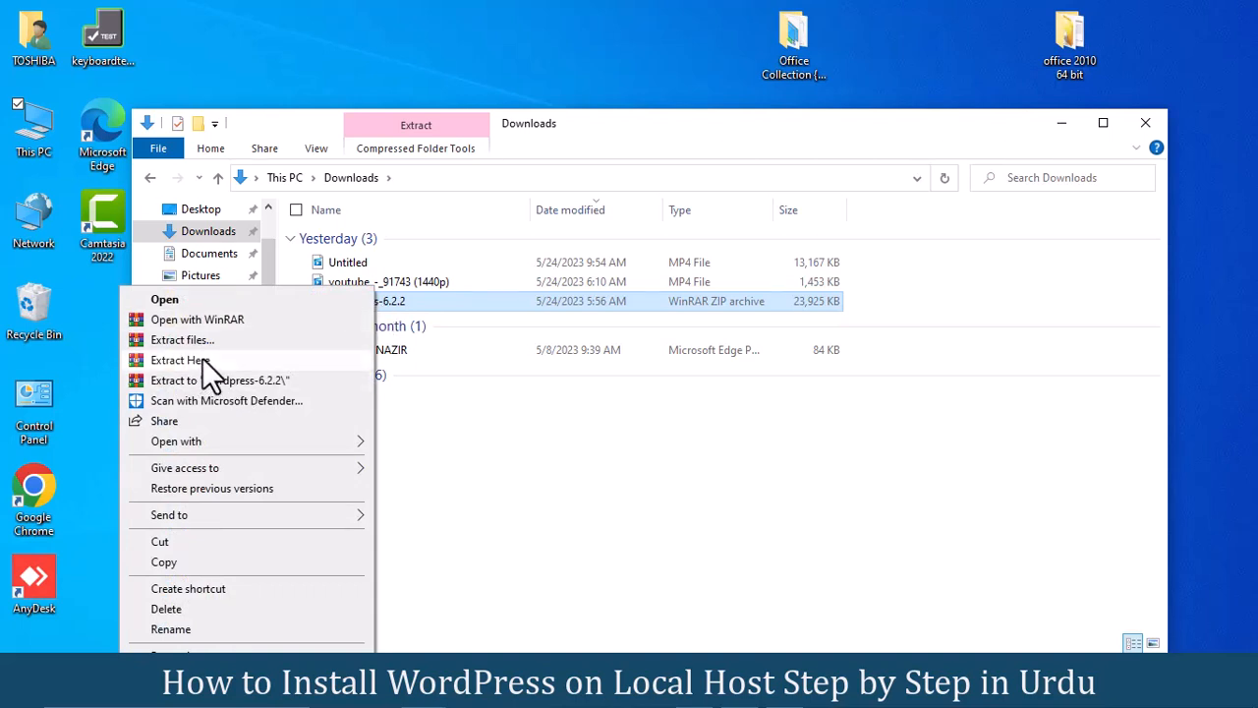
left_click(202, 360)
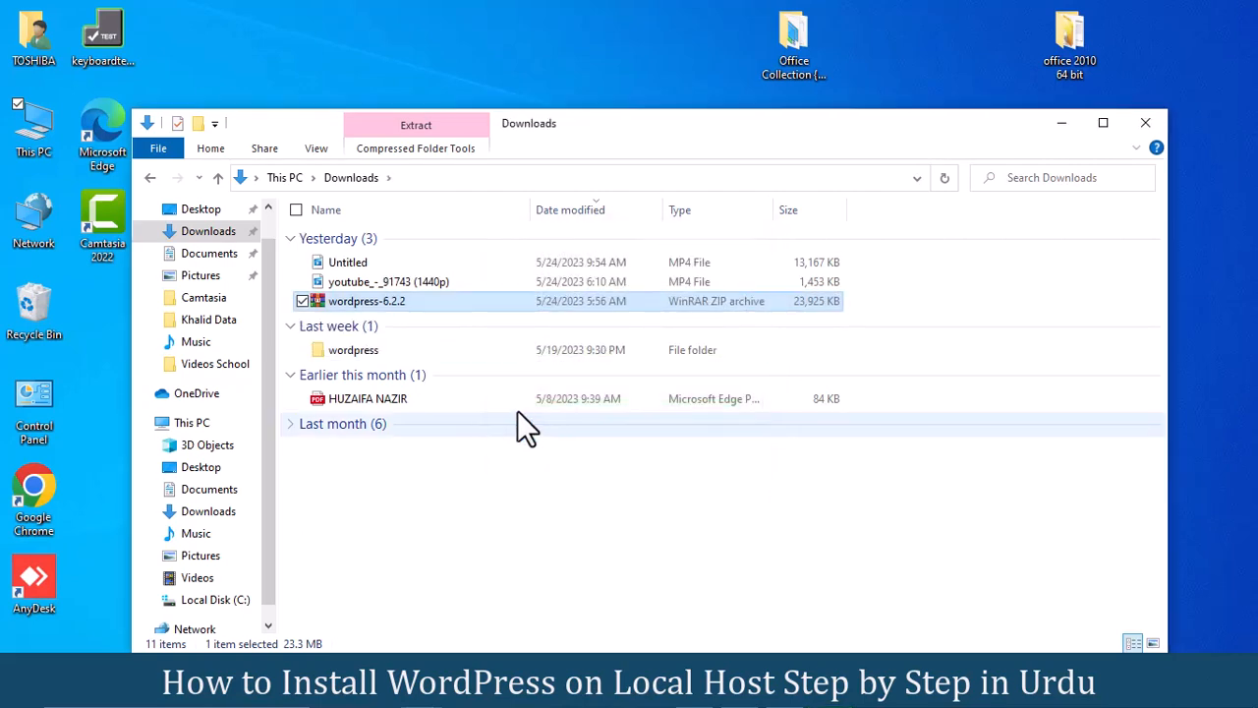
Step: Check the contents of the extracted wordpress folder, then return to Downloads
left_click(372, 349)
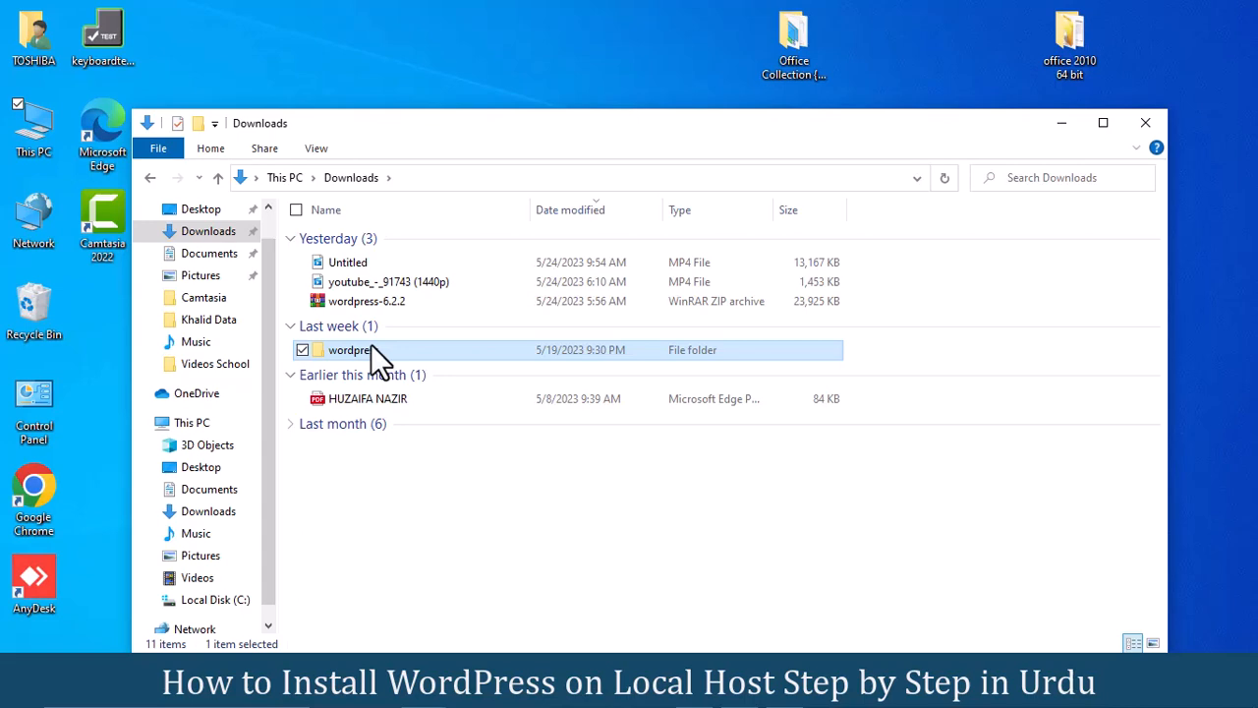
right_click(374, 350)
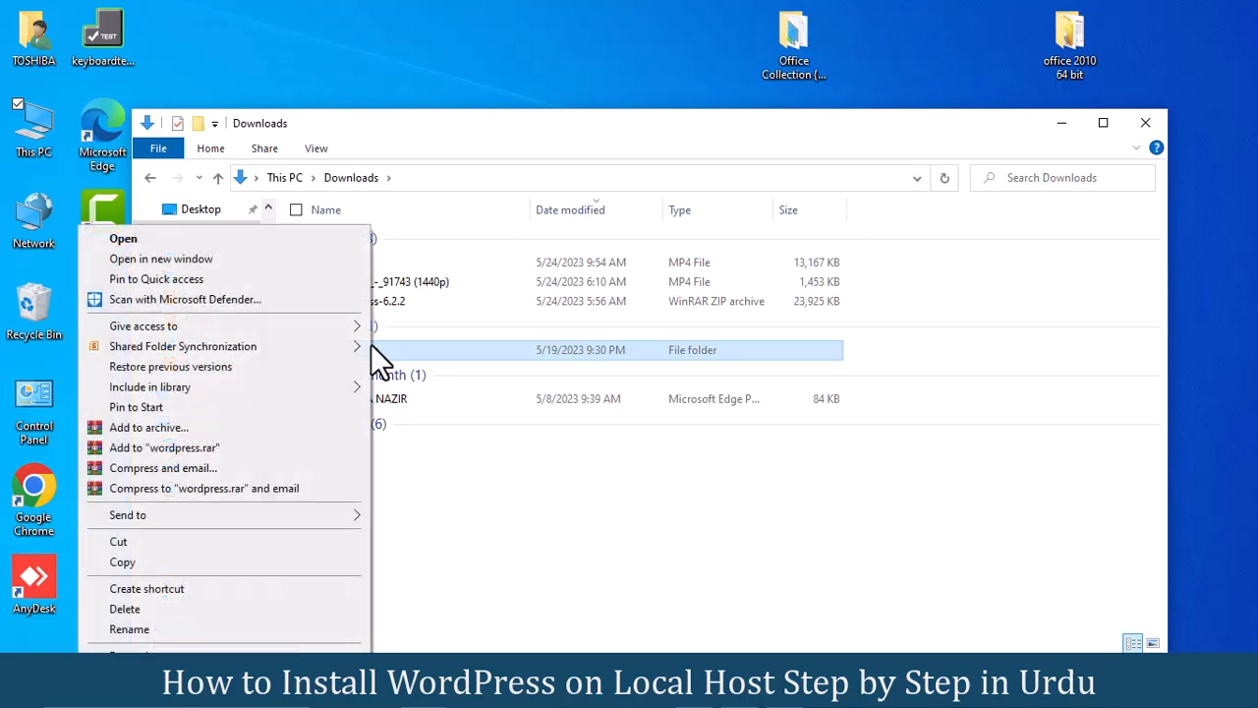
left_click(183, 238)
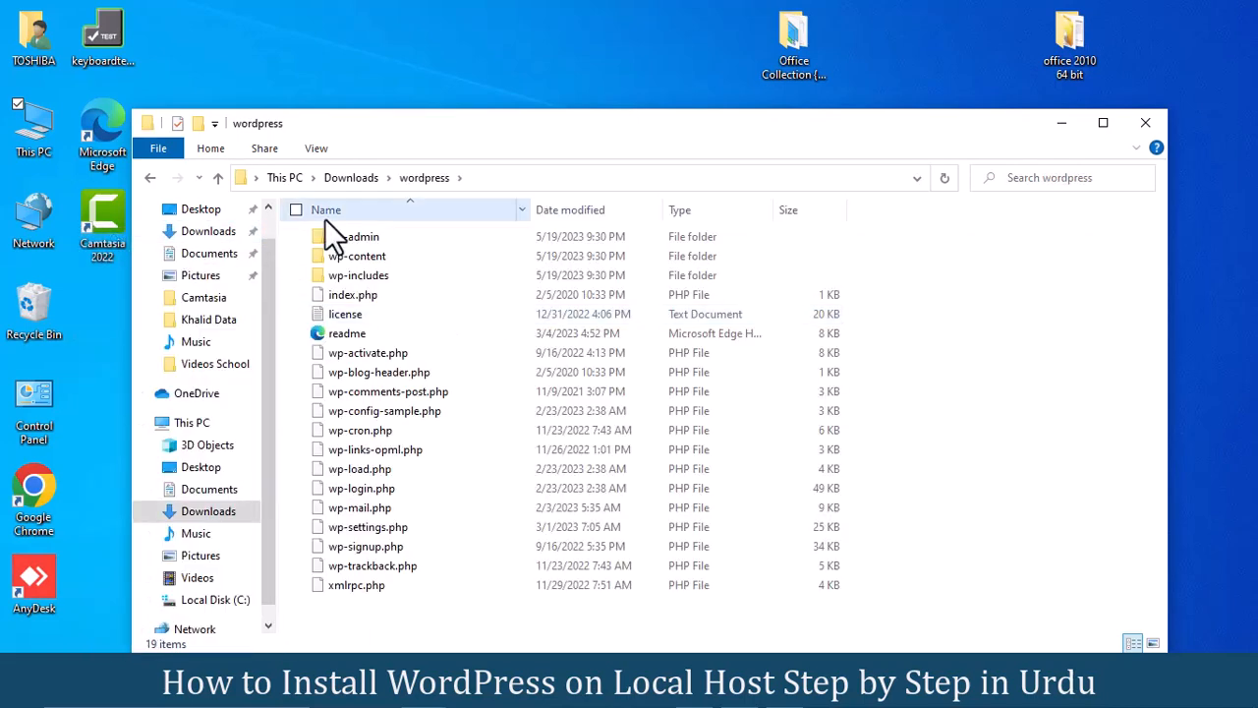
left_click(150, 178)
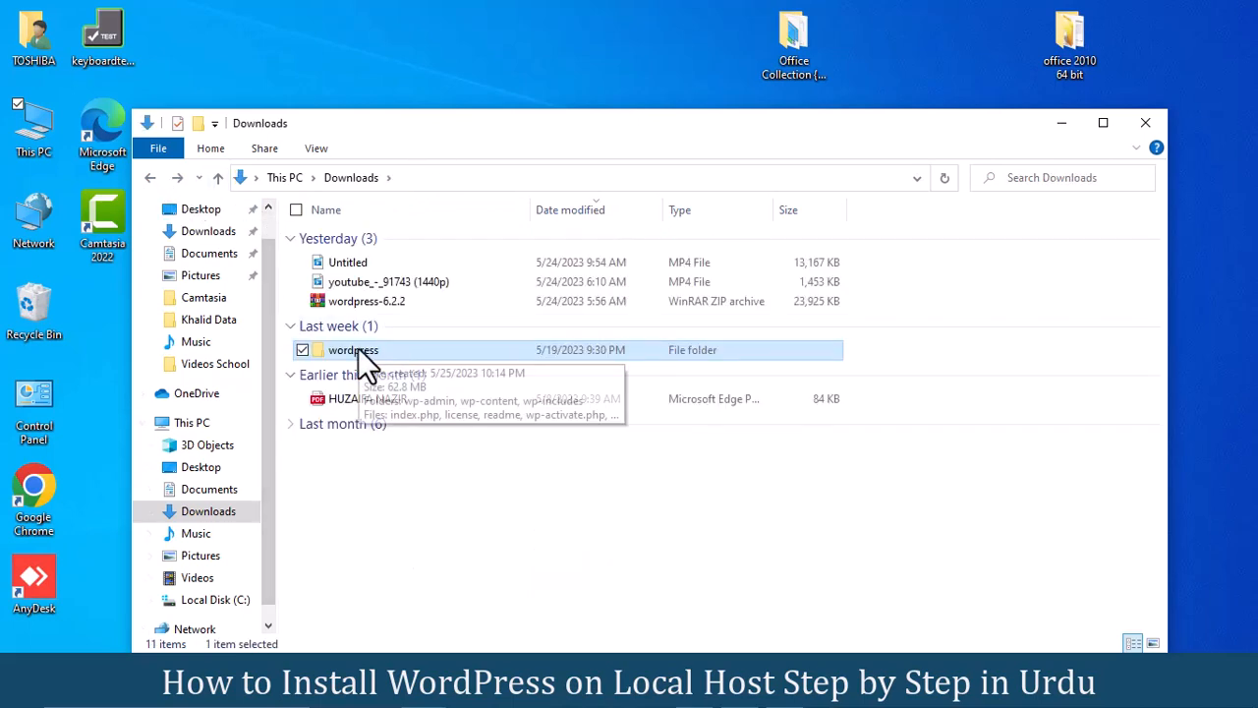
Step: Copy the wordpress folder and paste it into C:\xampp\htdocs
right_click(360, 354)
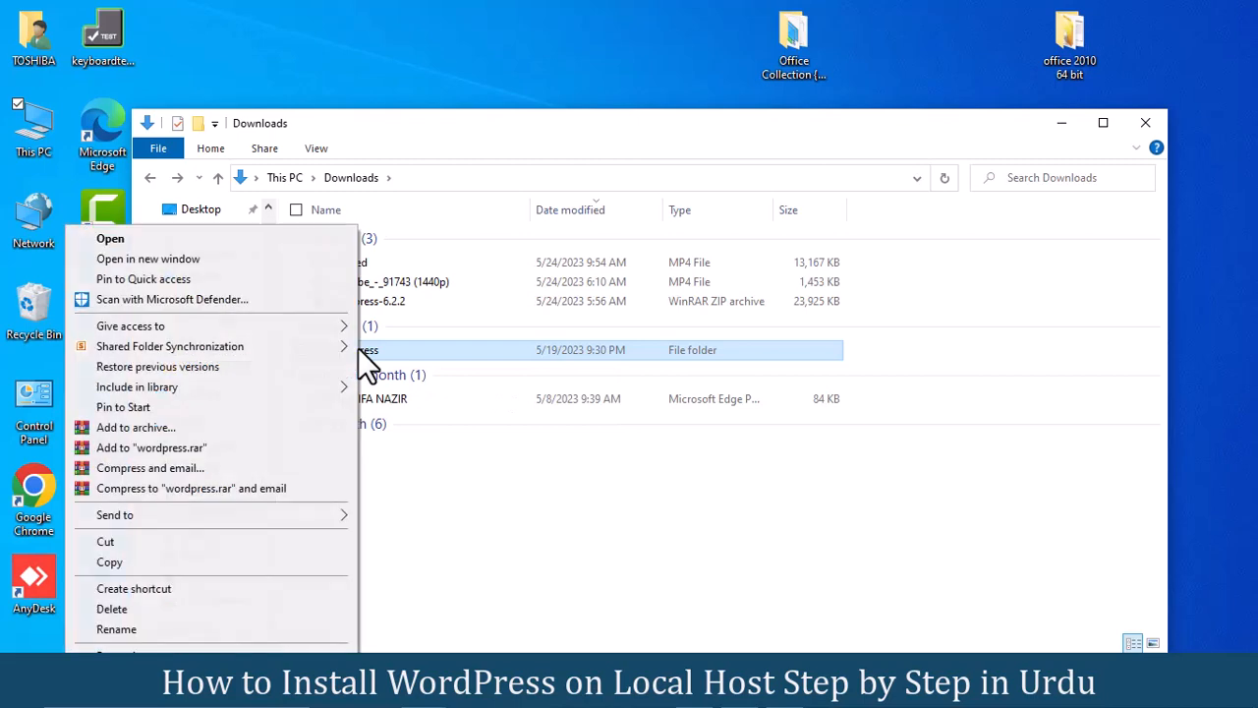
left_click(119, 561)
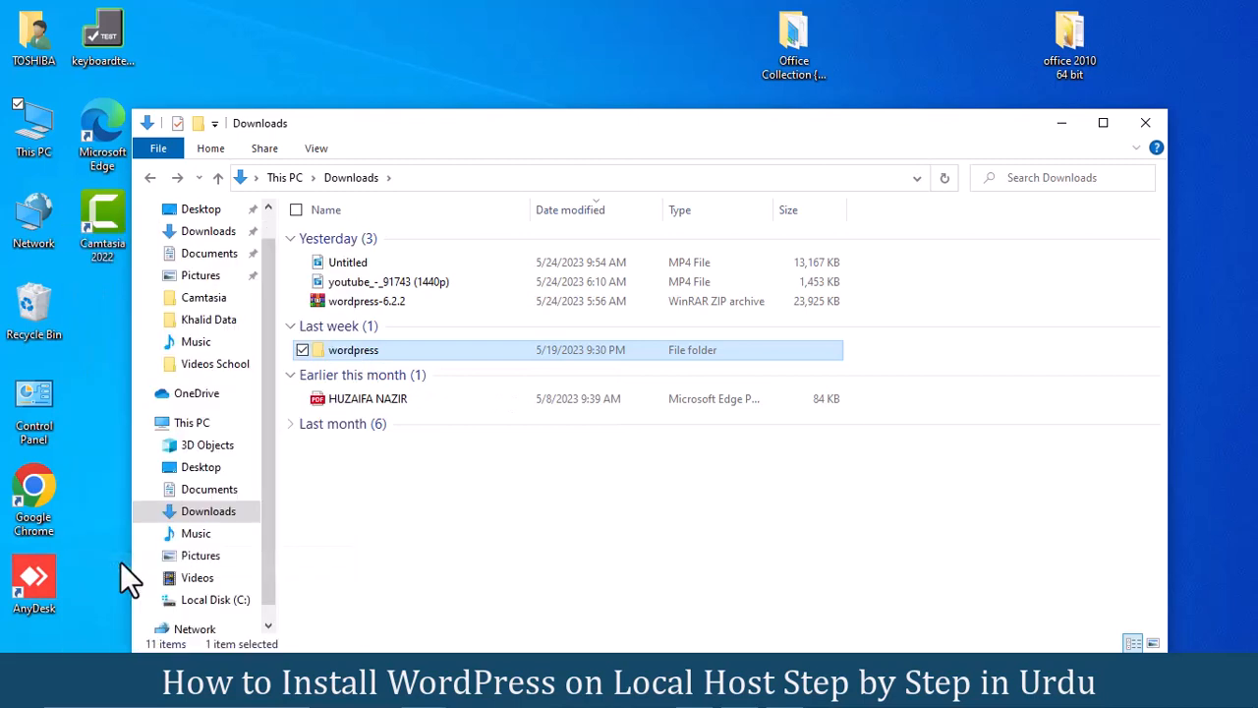
left_click(201, 602)
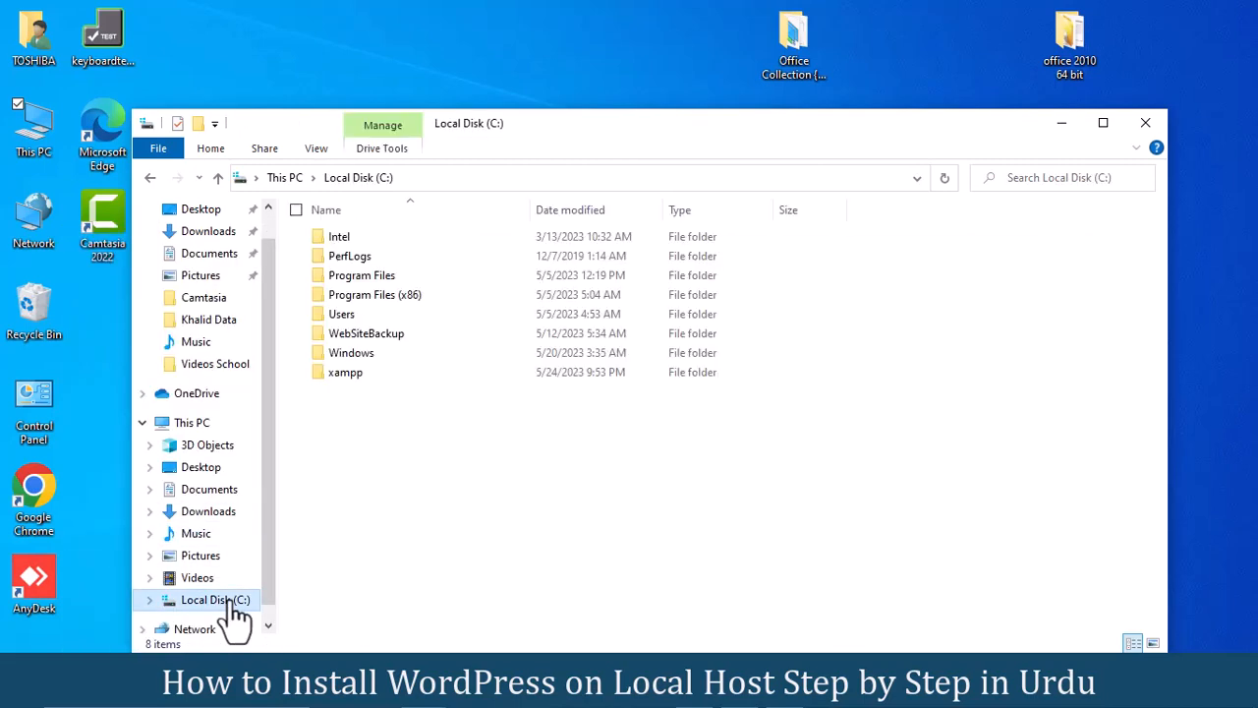
double_click(349, 374)
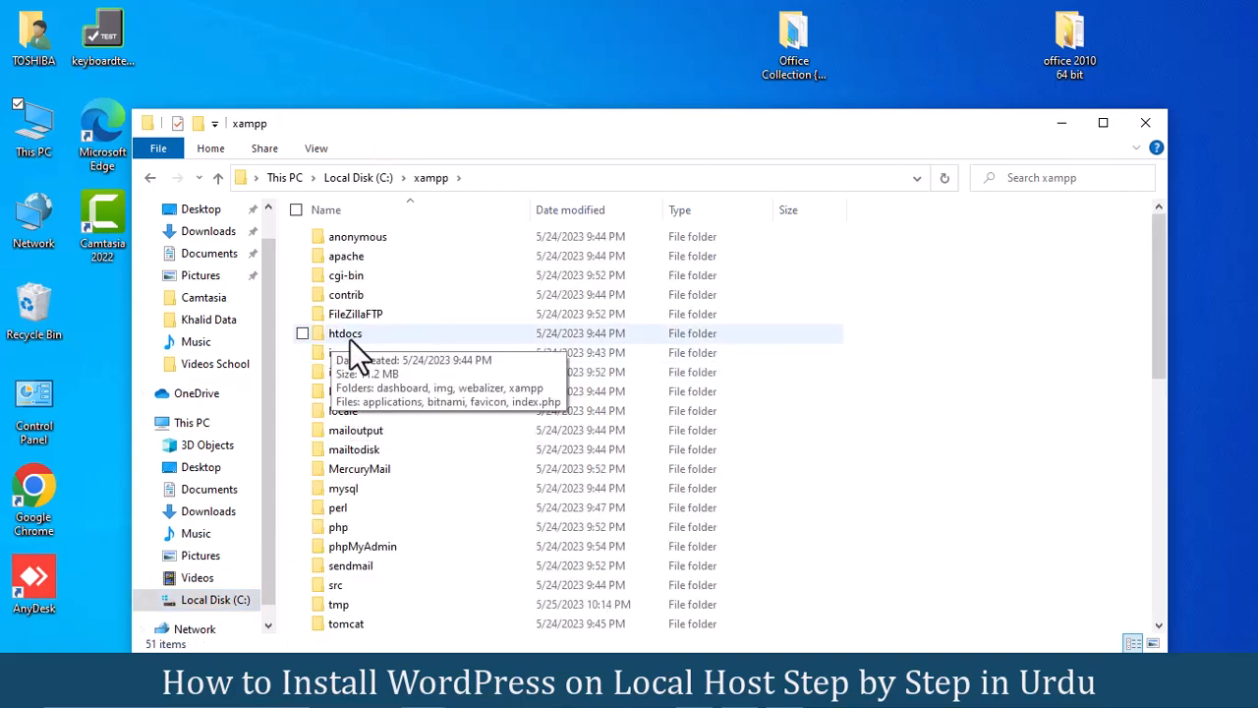
double_click(350, 339)
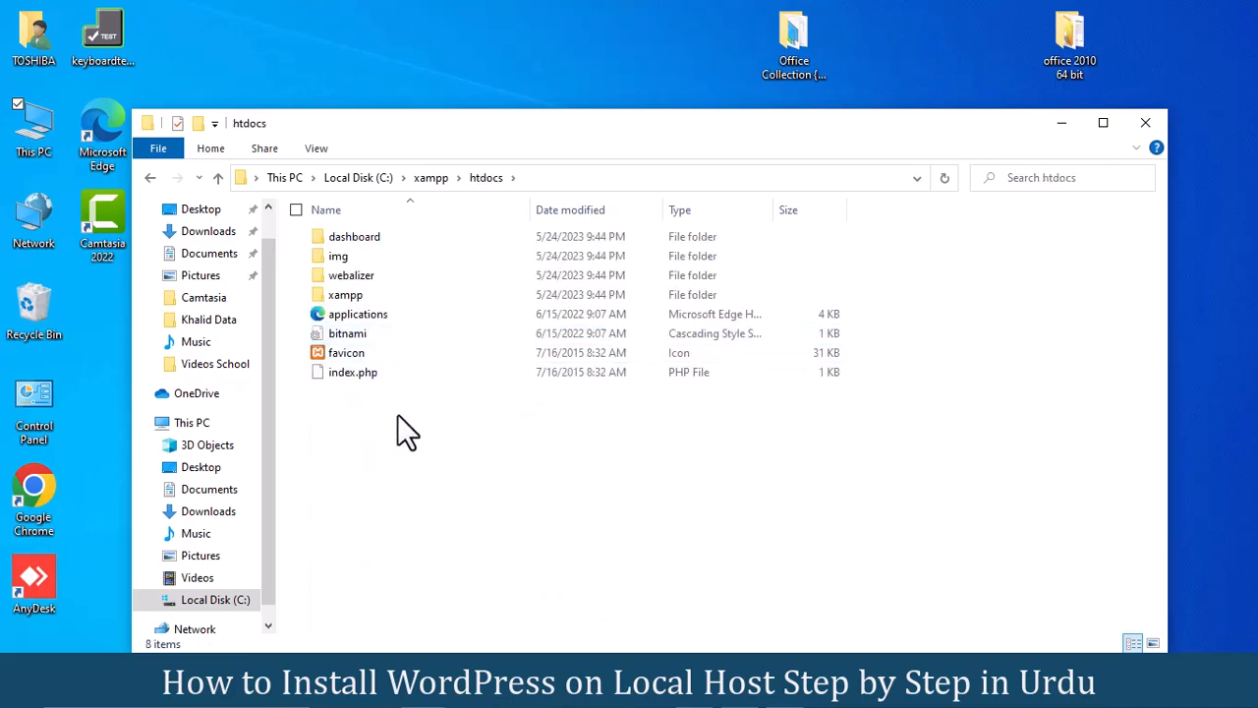
right_click(397, 414)
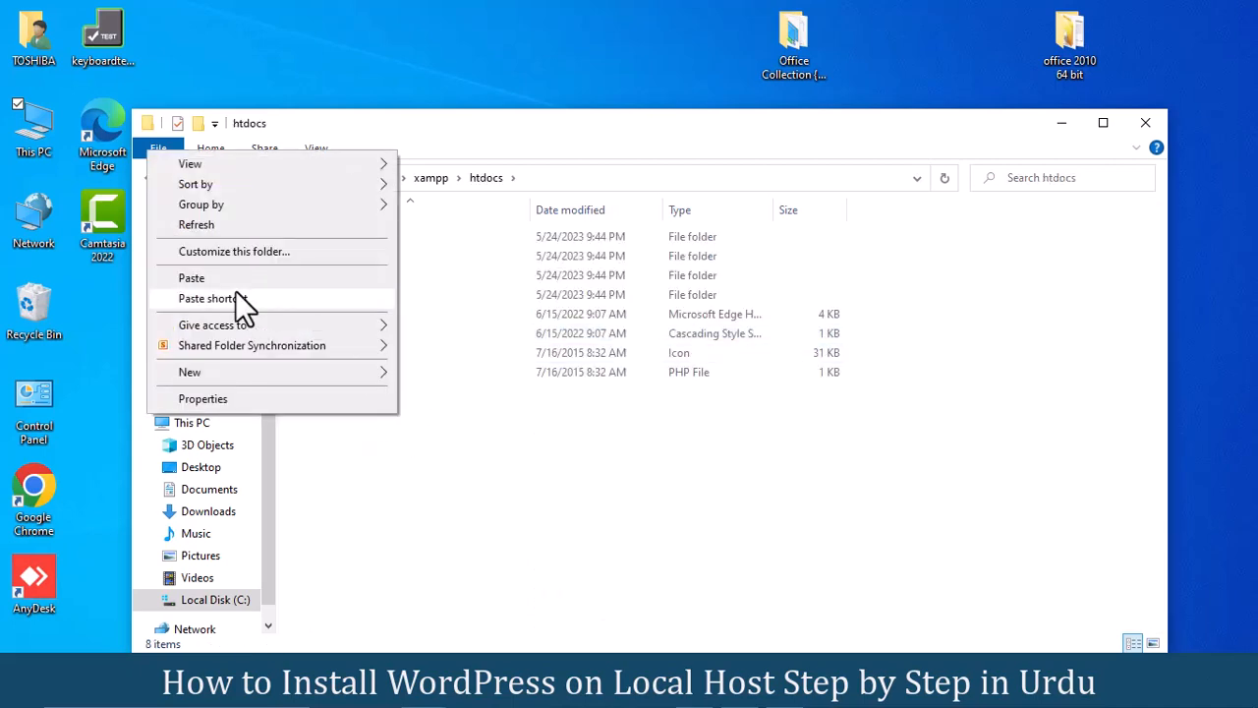
left_click(205, 277)
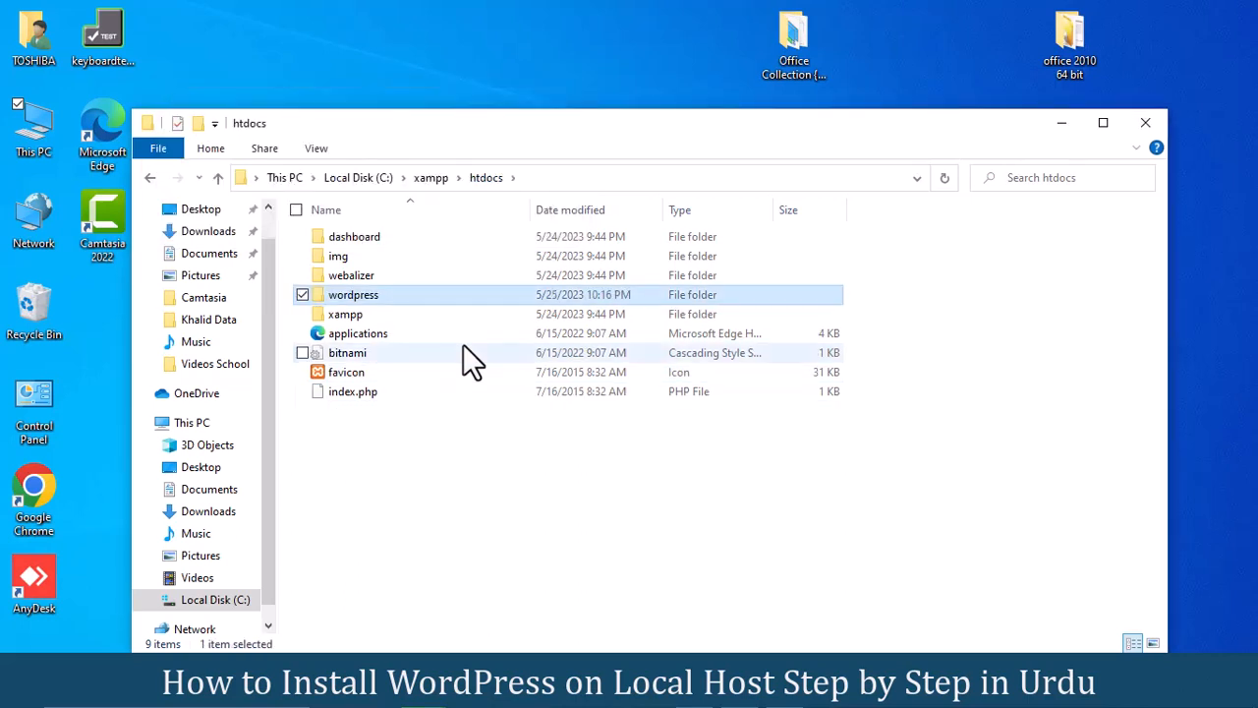
Step: Give the wordpress folder in C:\xampp\htdocs the new name DSS
right_click(362, 297)
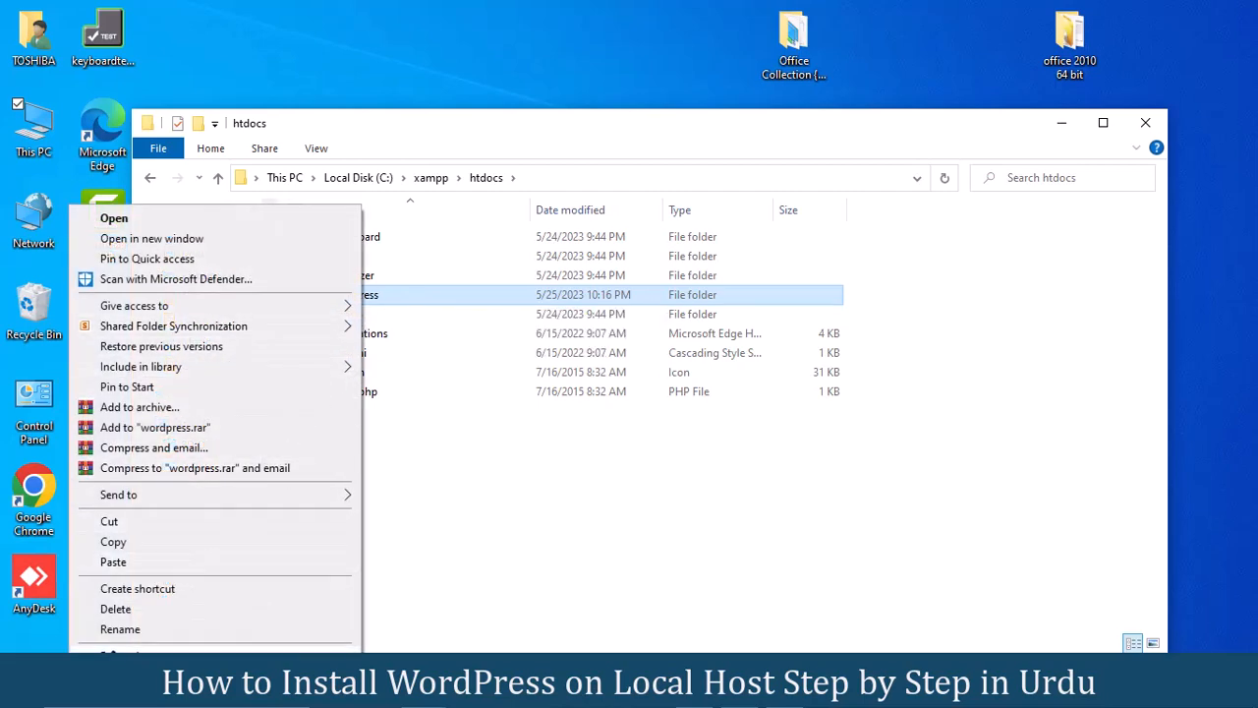
left_click(122, 627)
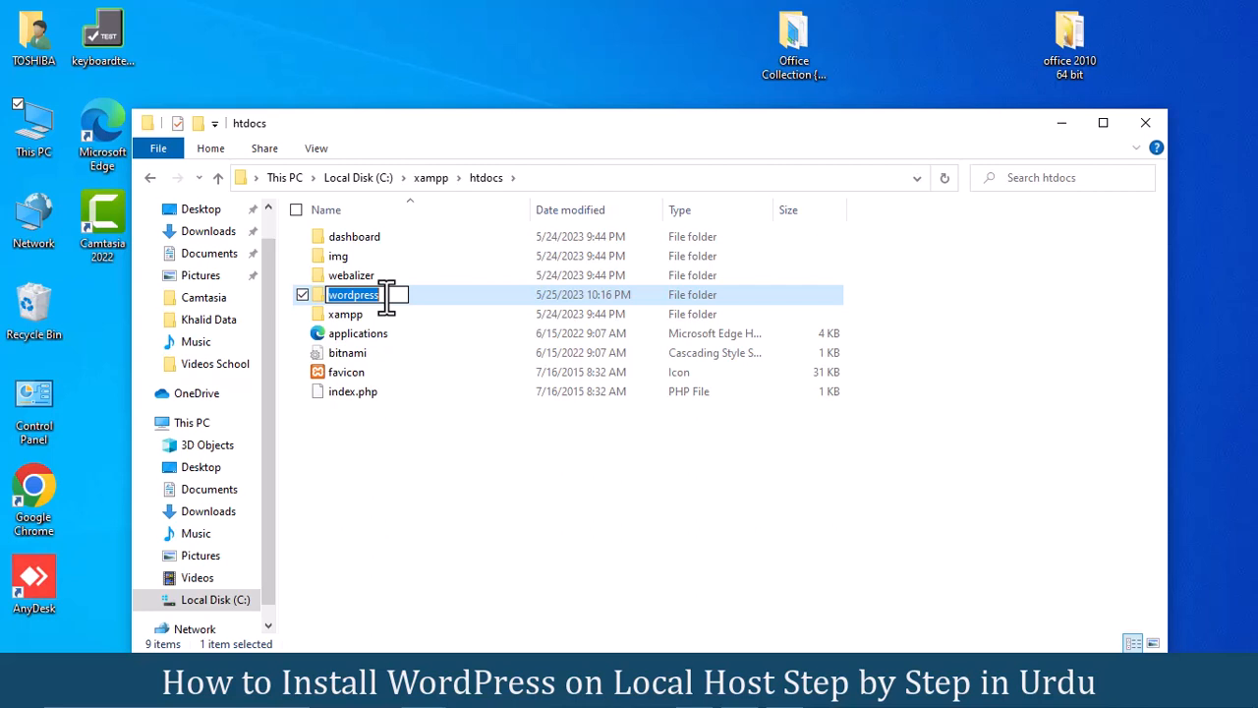
type("DSS")
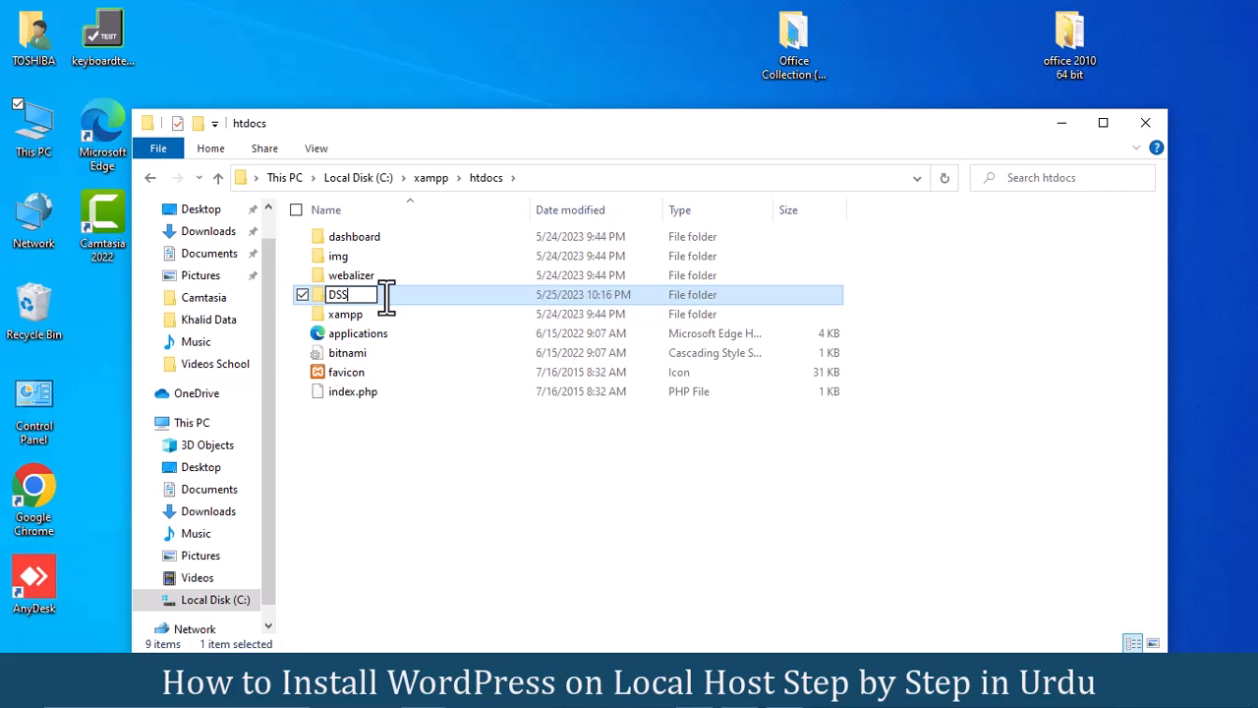
key("Return")
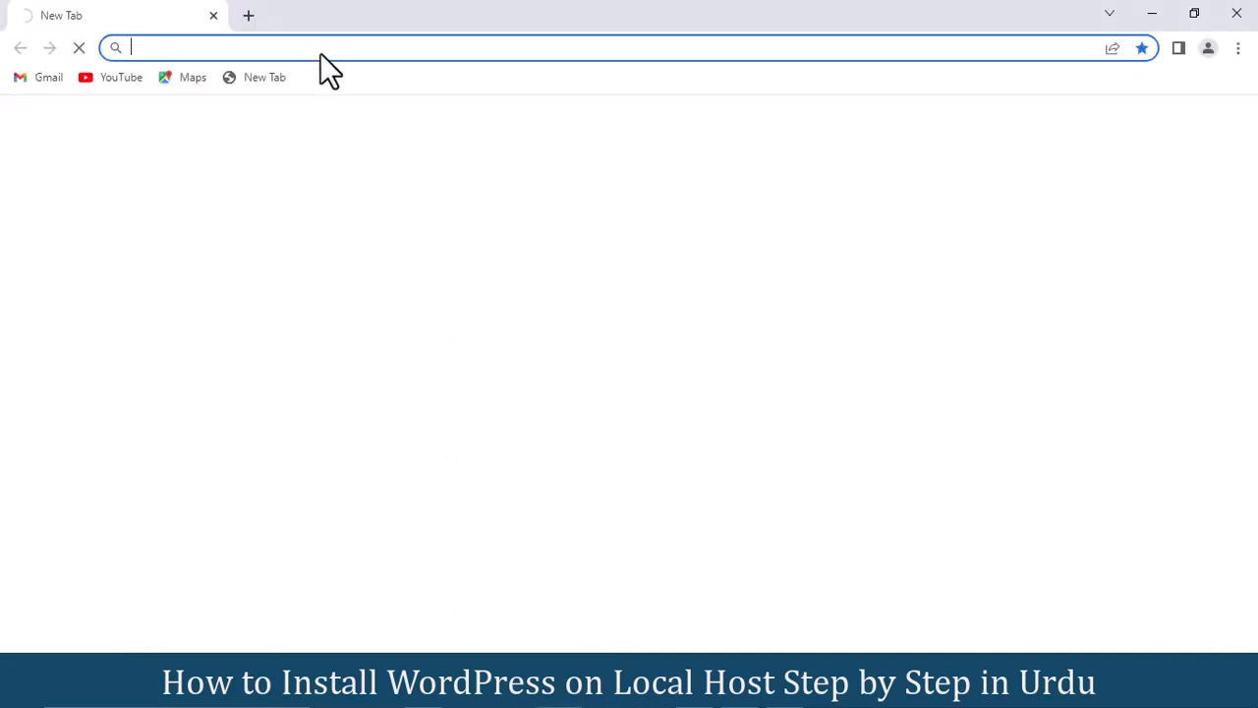
Step: Load localhost/dashboard in Chrome and go to phpMyAdmin from the XAMPP page
left_click(307, 55)
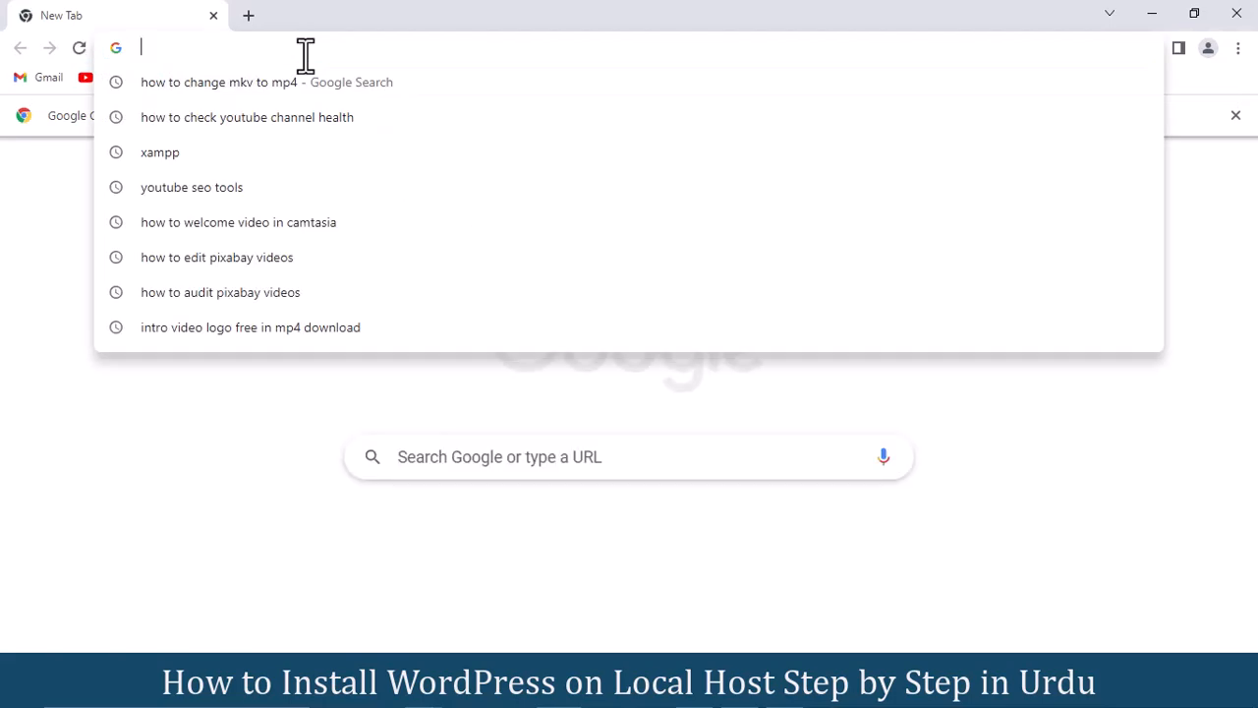
type("loc")
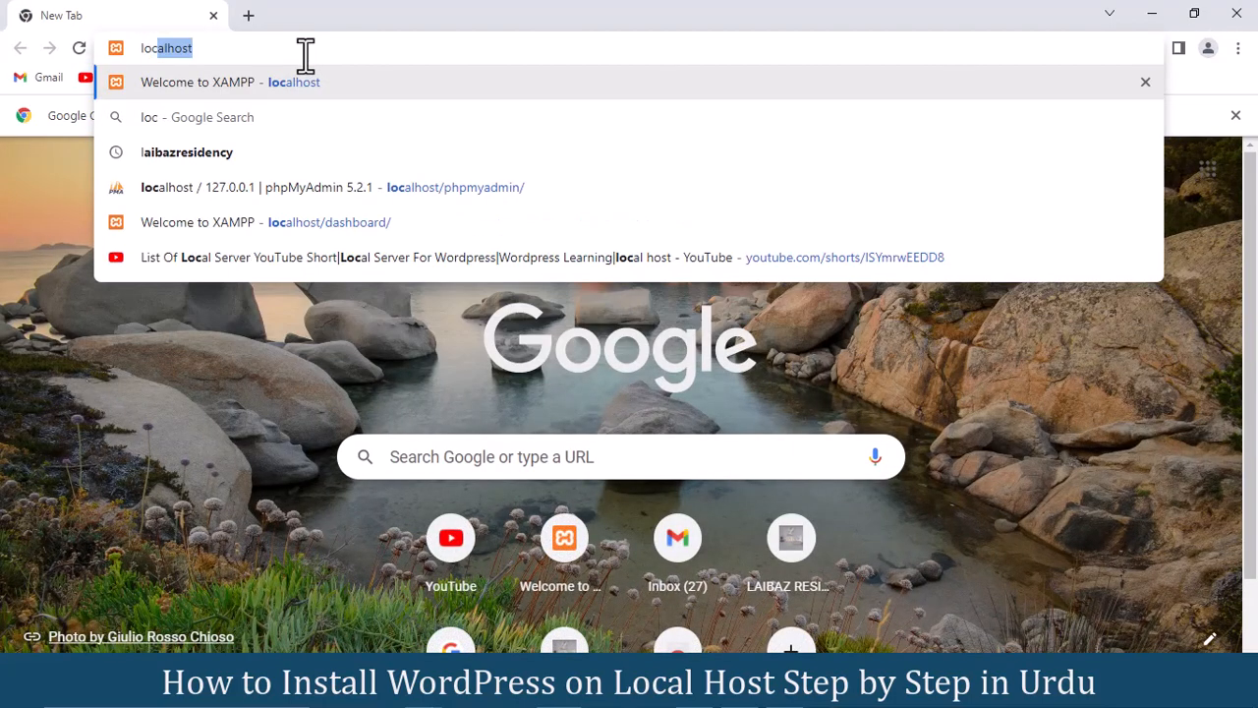
type("alhost")
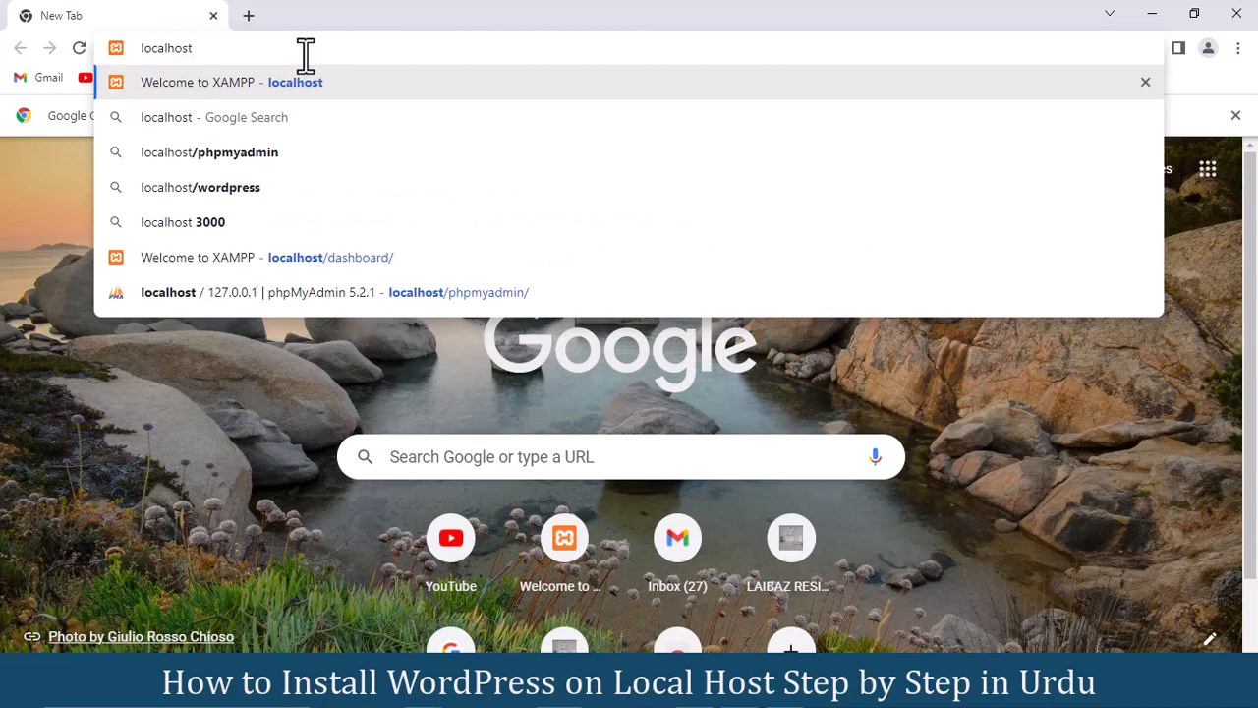
type("/d")
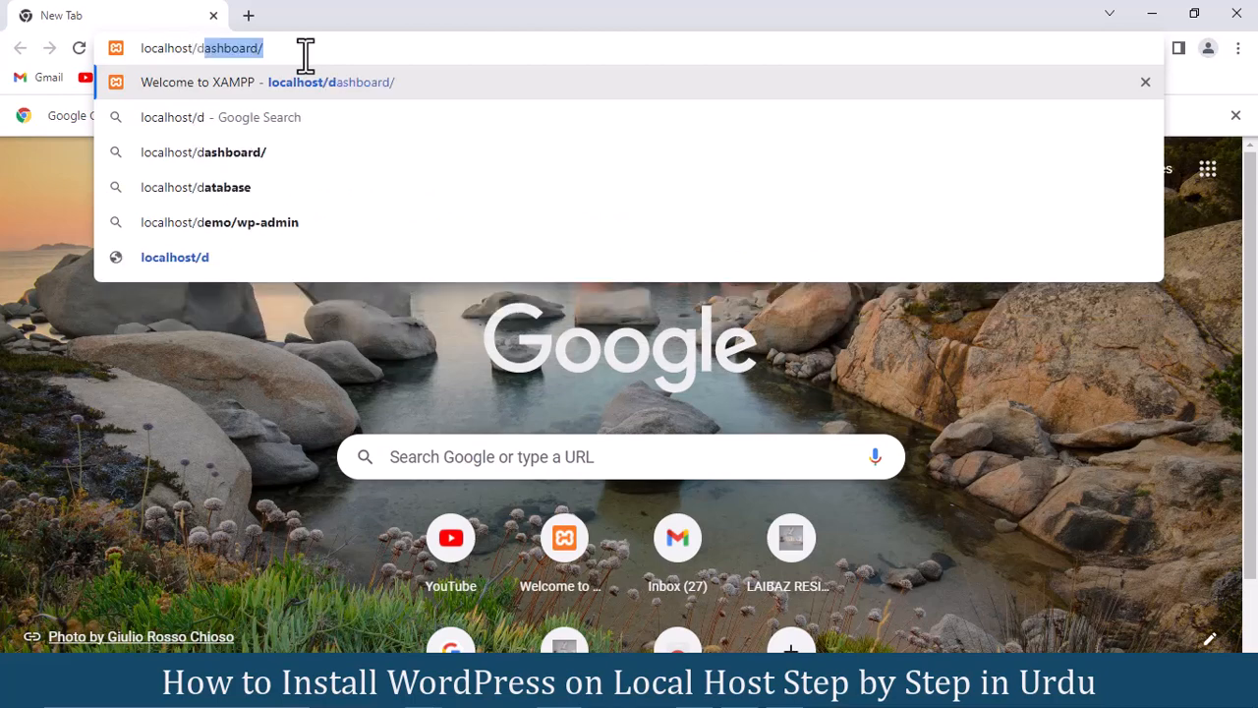
key("Return")
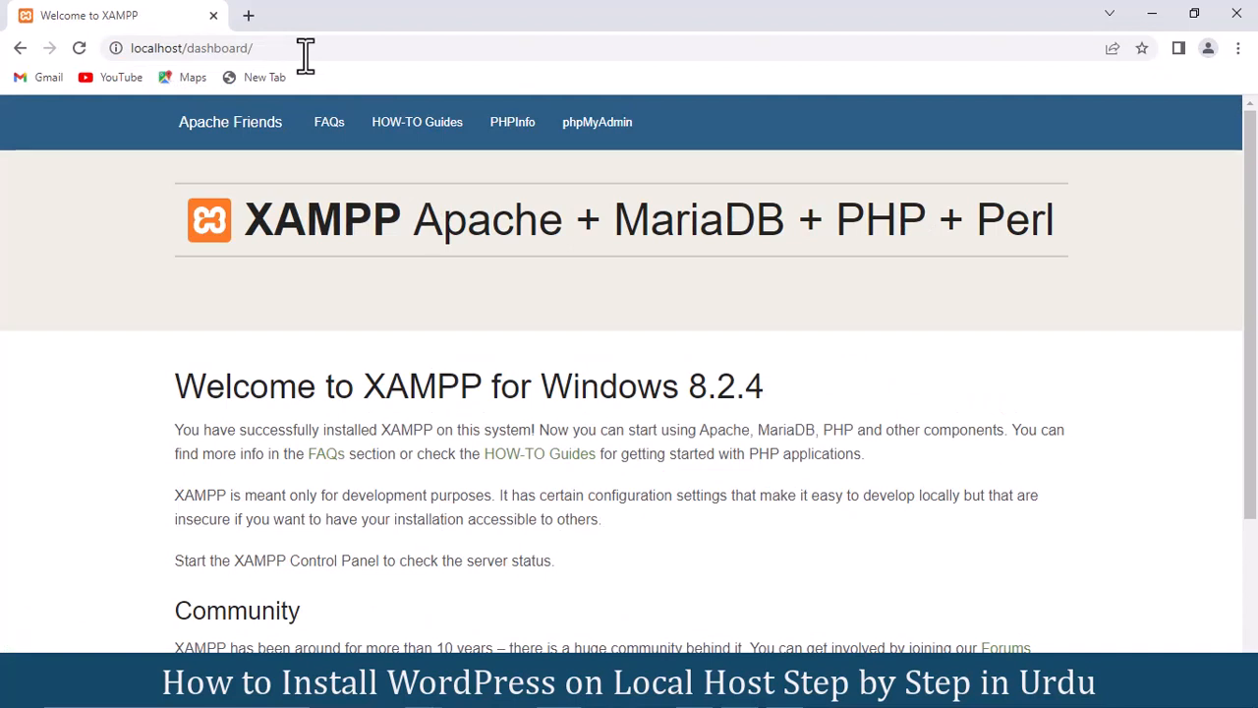
left_click(610, 134)
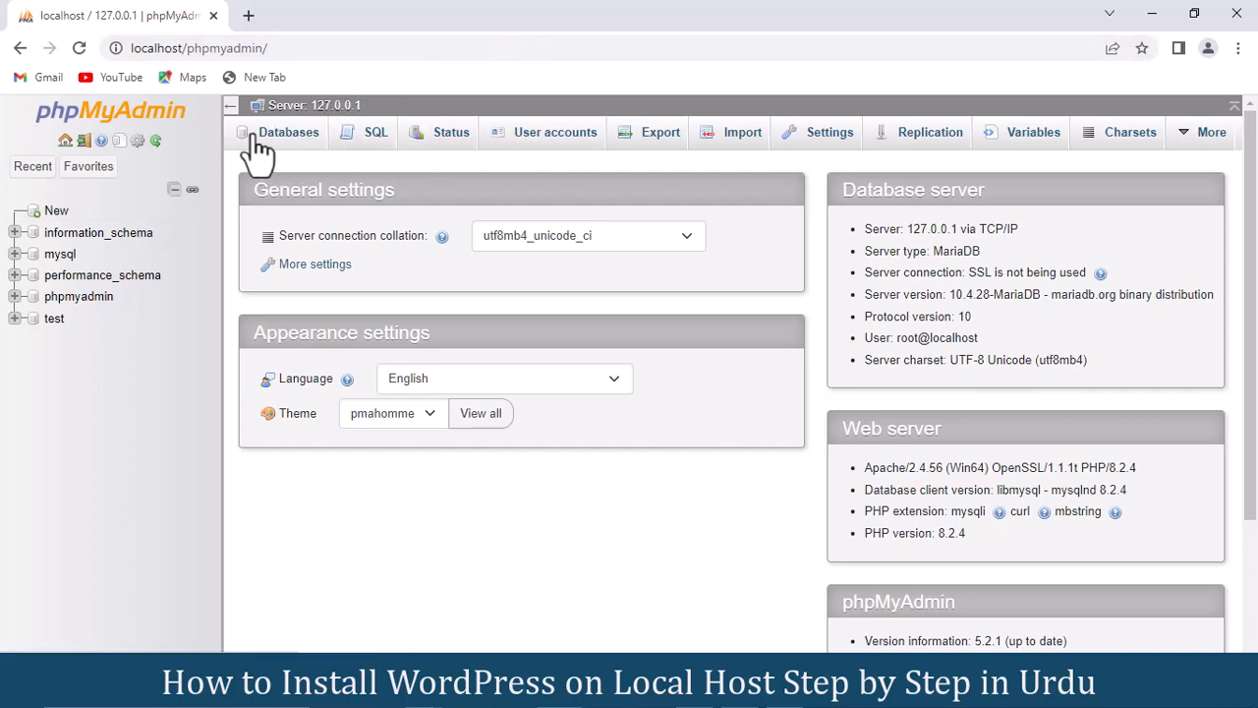
Step: Create an empty database named dssdb in phpMyAdmin
left_click(56, 211)
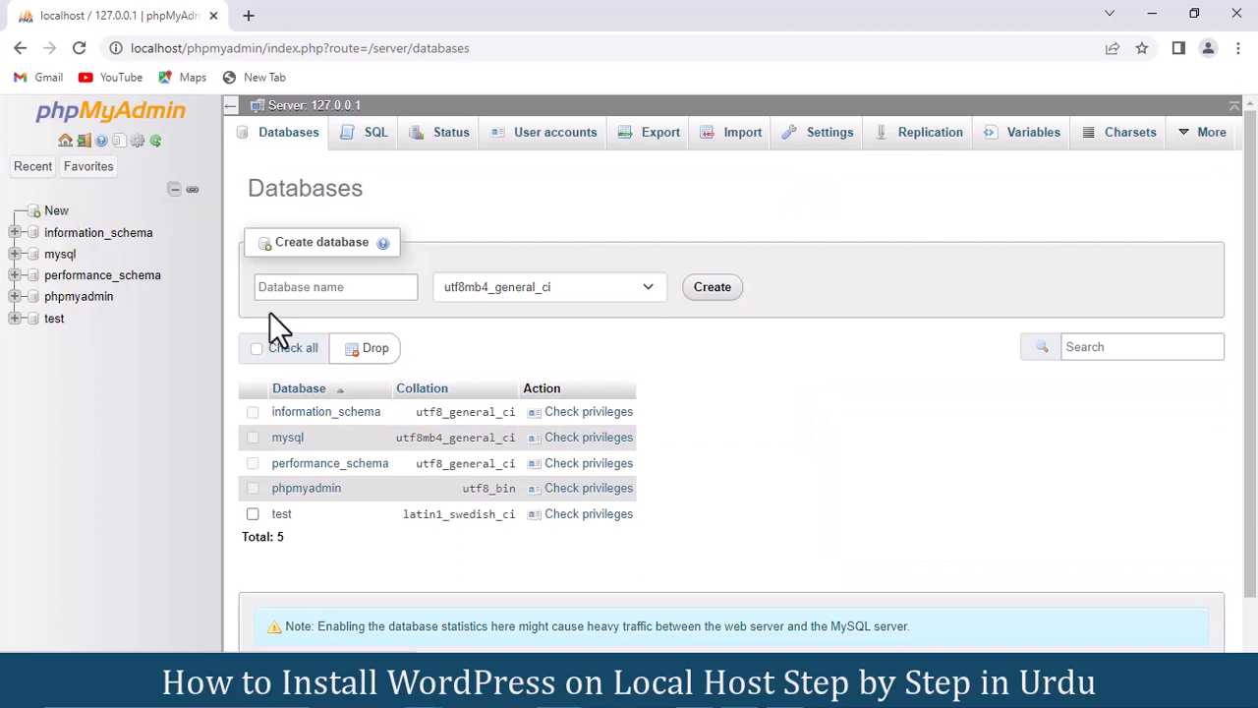
left_click(287, 287)
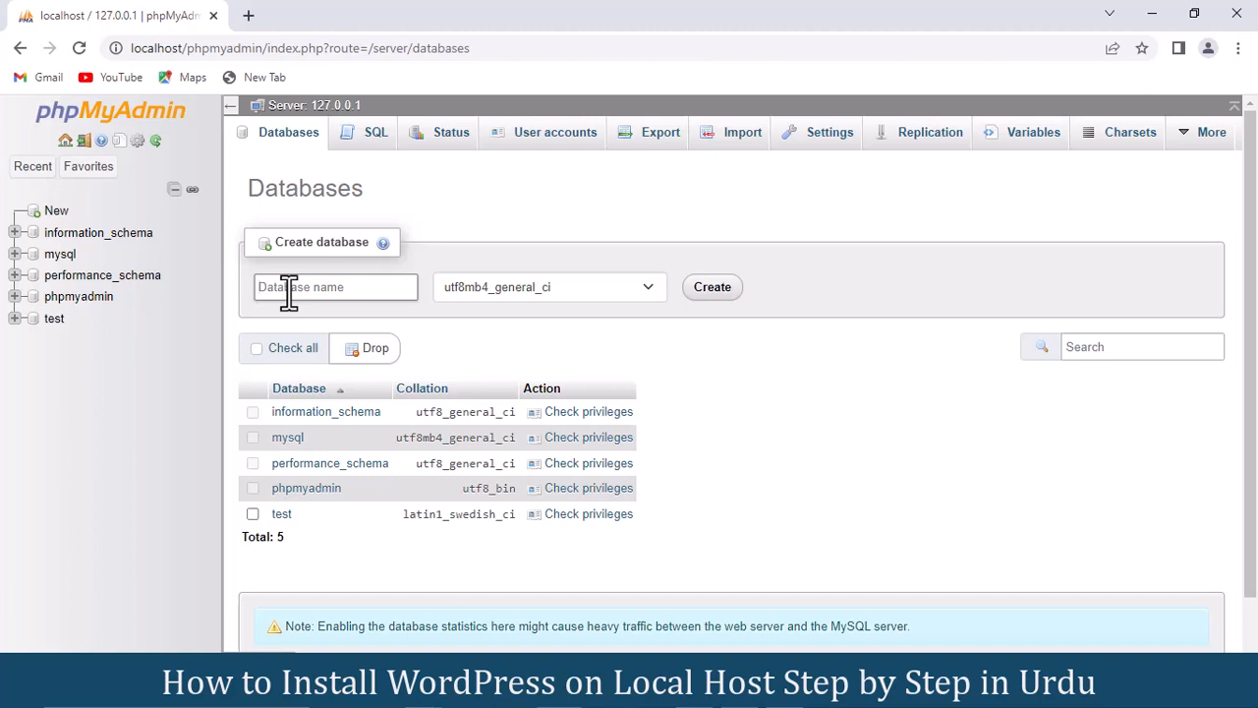
type("dssdb")
left_click(722, 298)
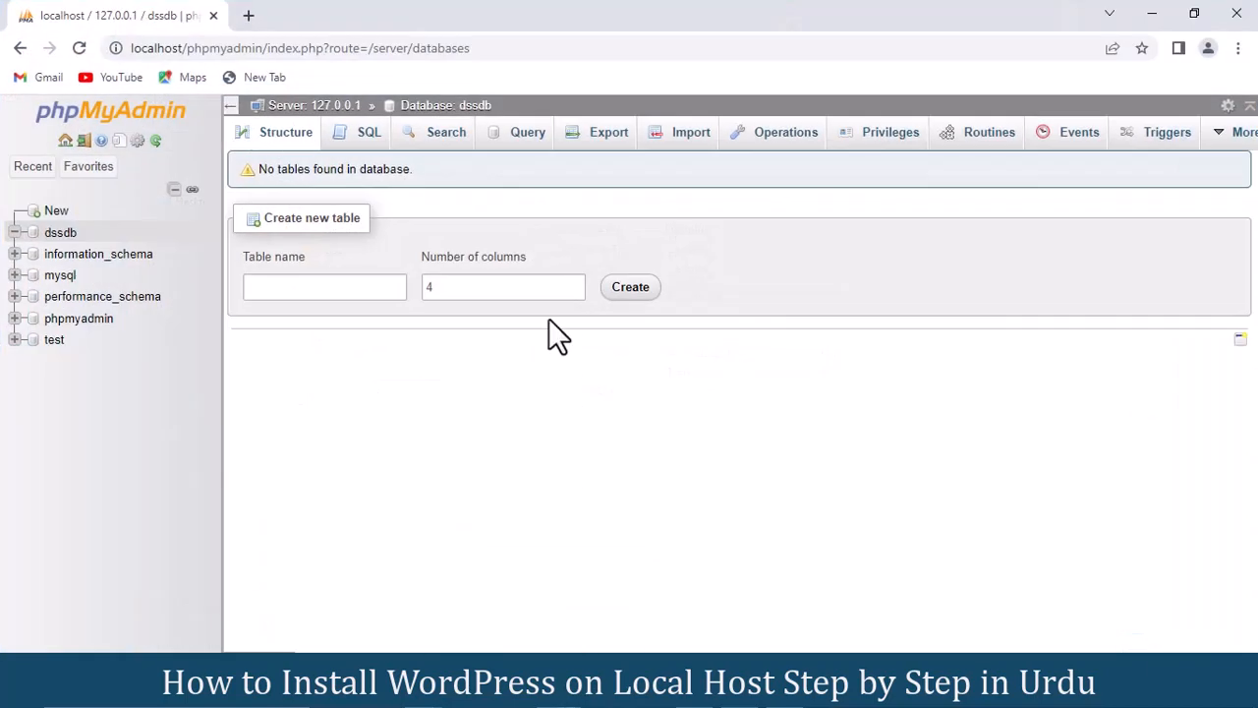
left_click(248, 15)
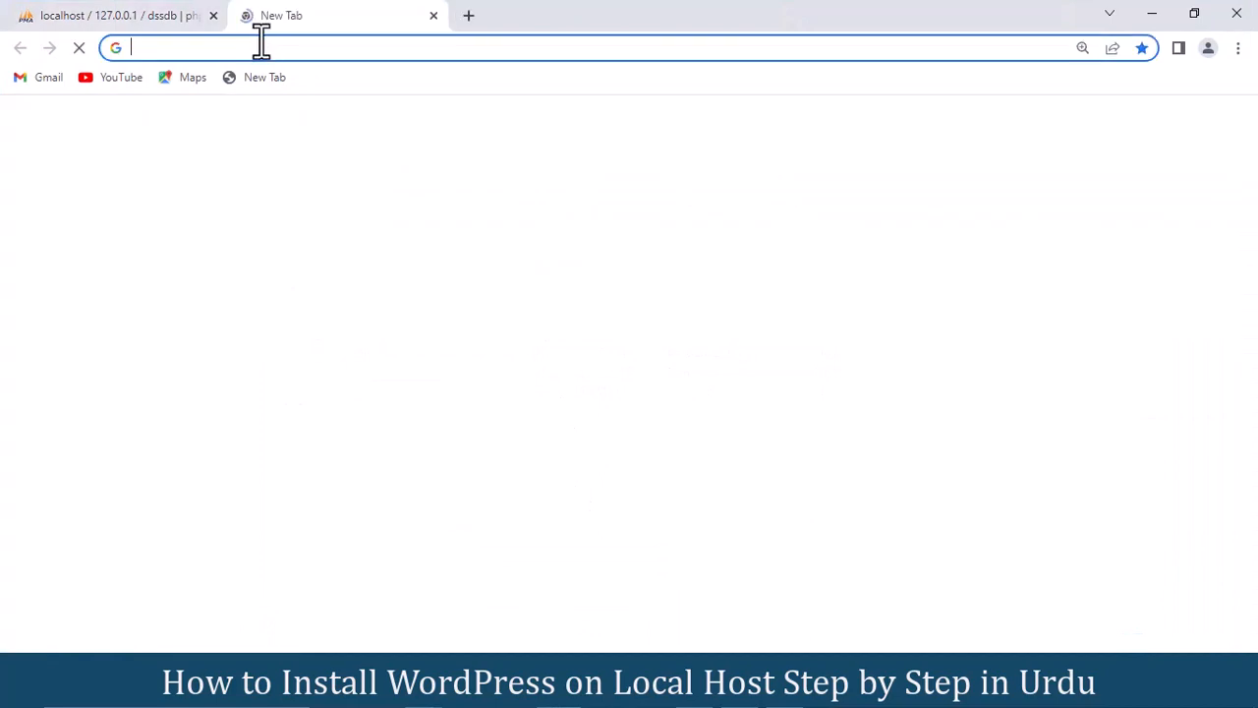
Step: Load localhost/dss in a new tab to bring up the WordPress setup page
left_click(240, 48)
type("lo")
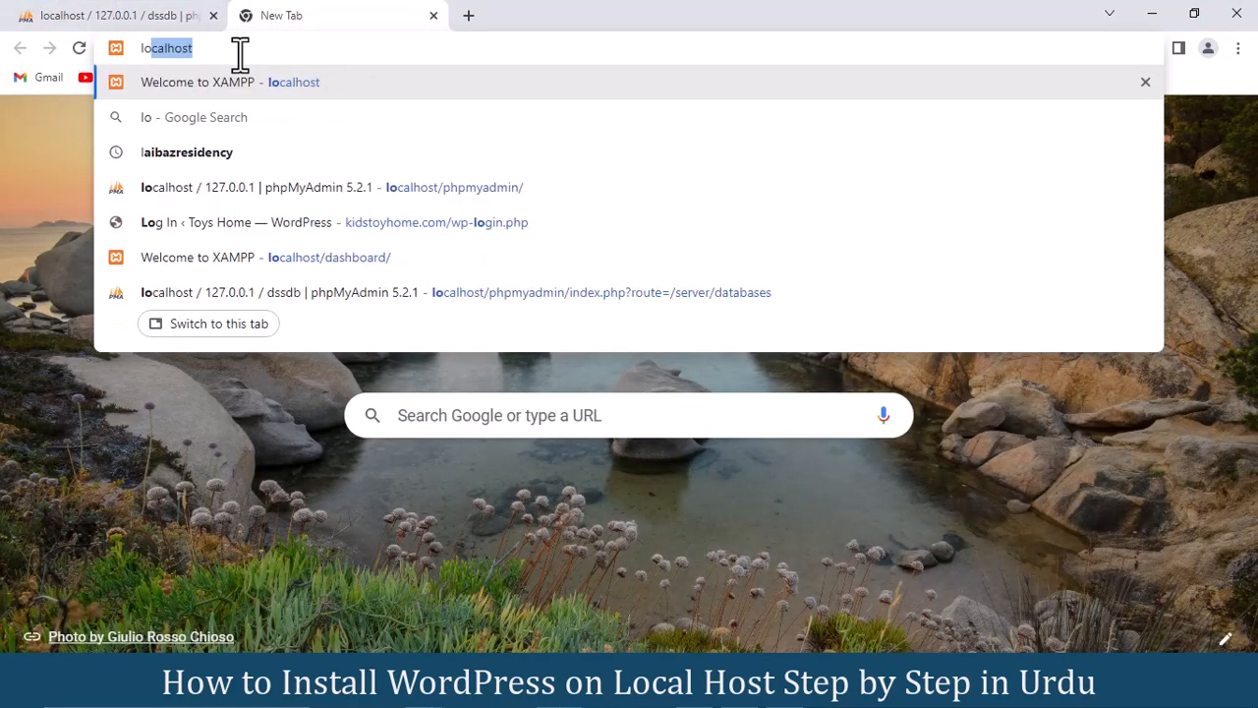
type("calhost")
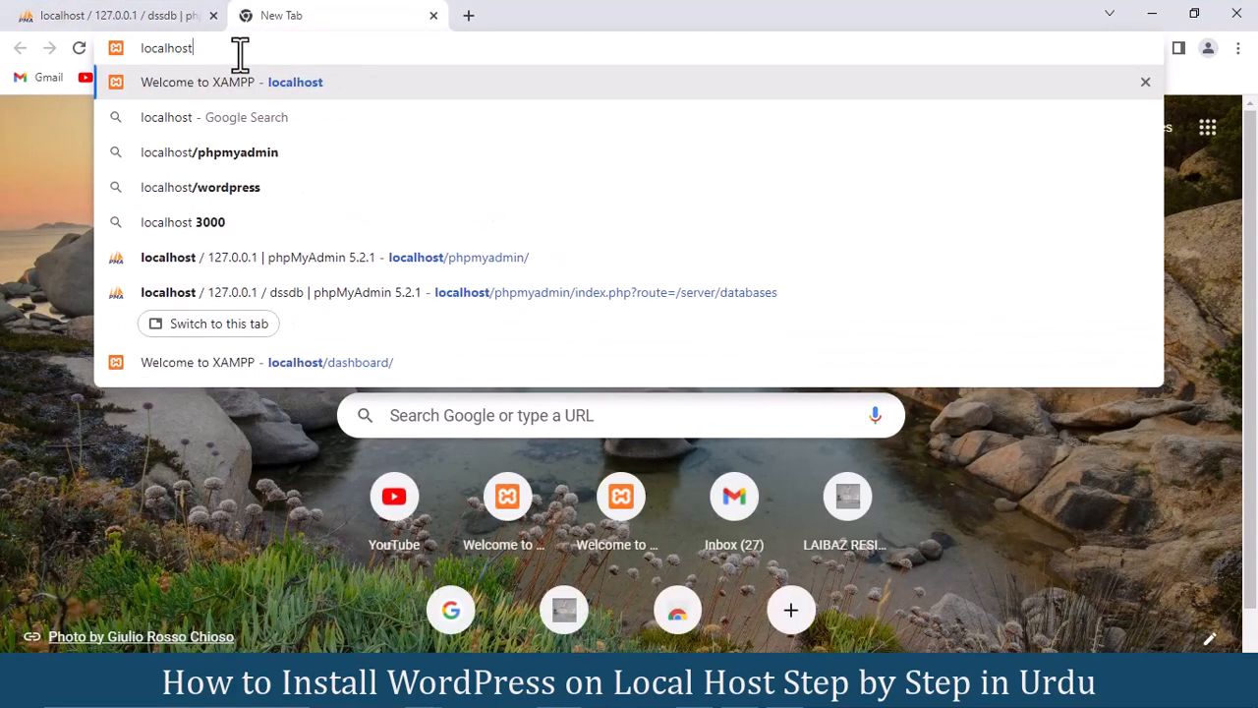
type("/dss")
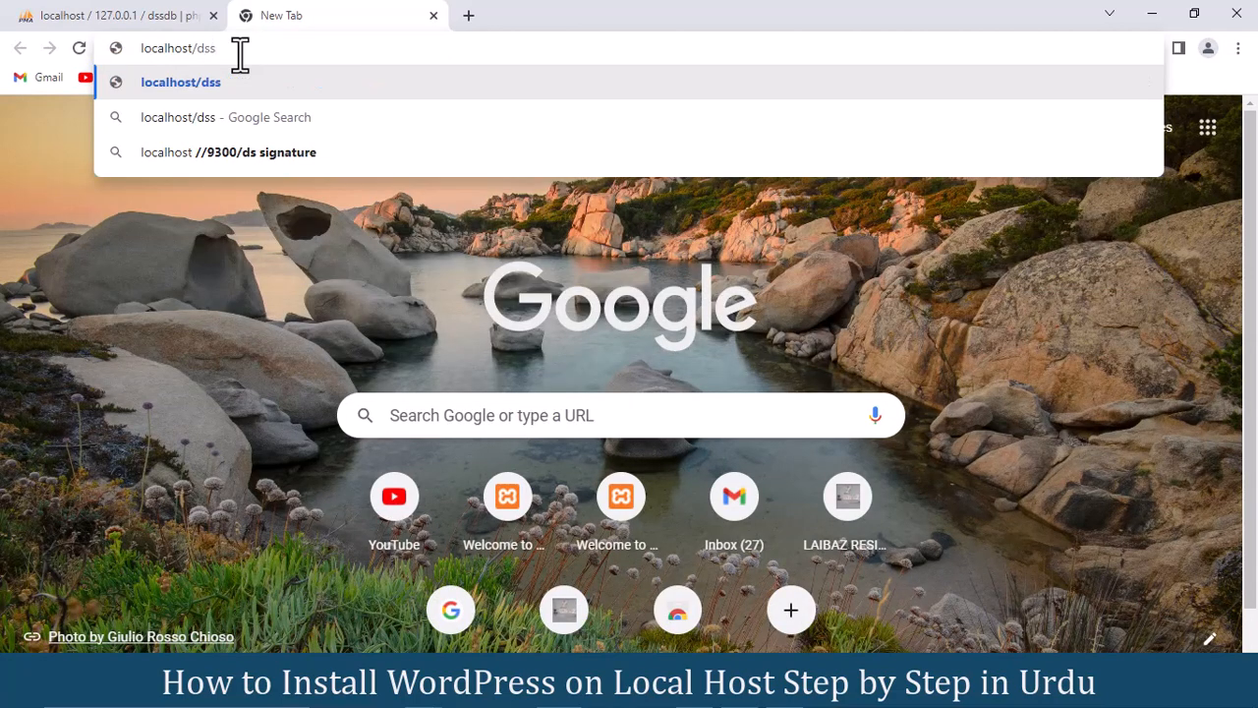
key("Return")
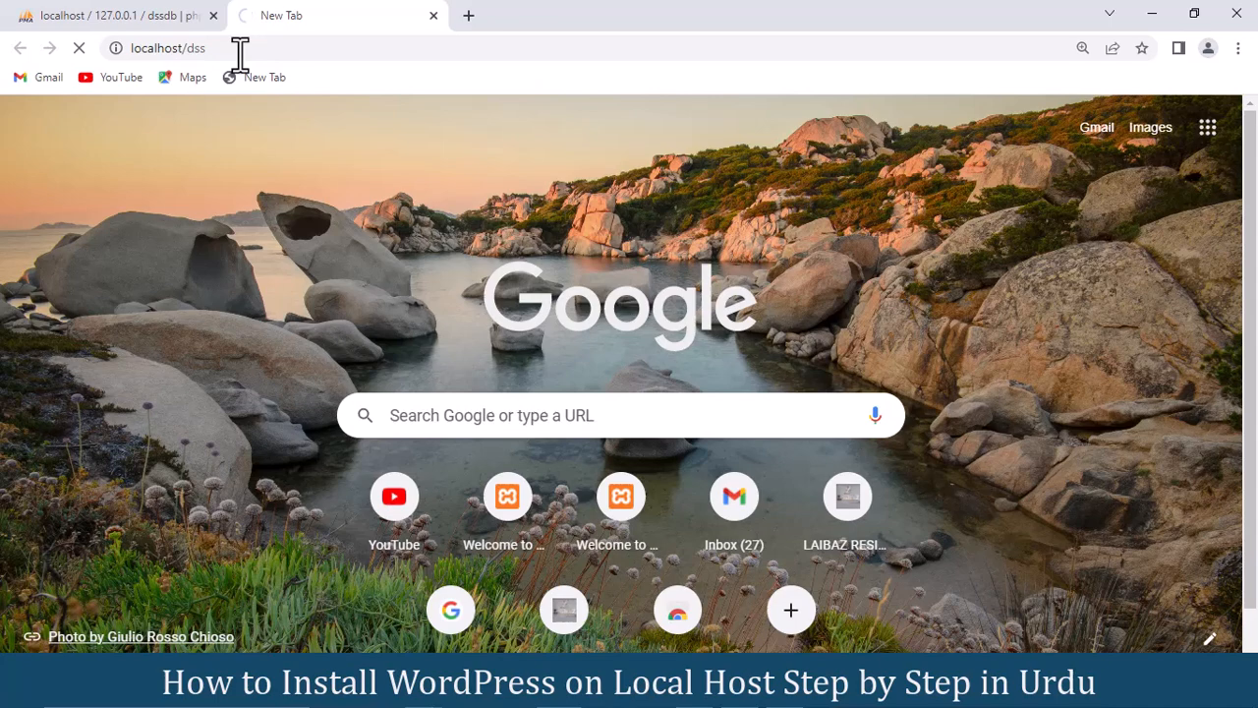
left_click(141, 18)
Step: Continue setup with English (United States) and pass the welcome screen to the database form
left_click(321, 12)
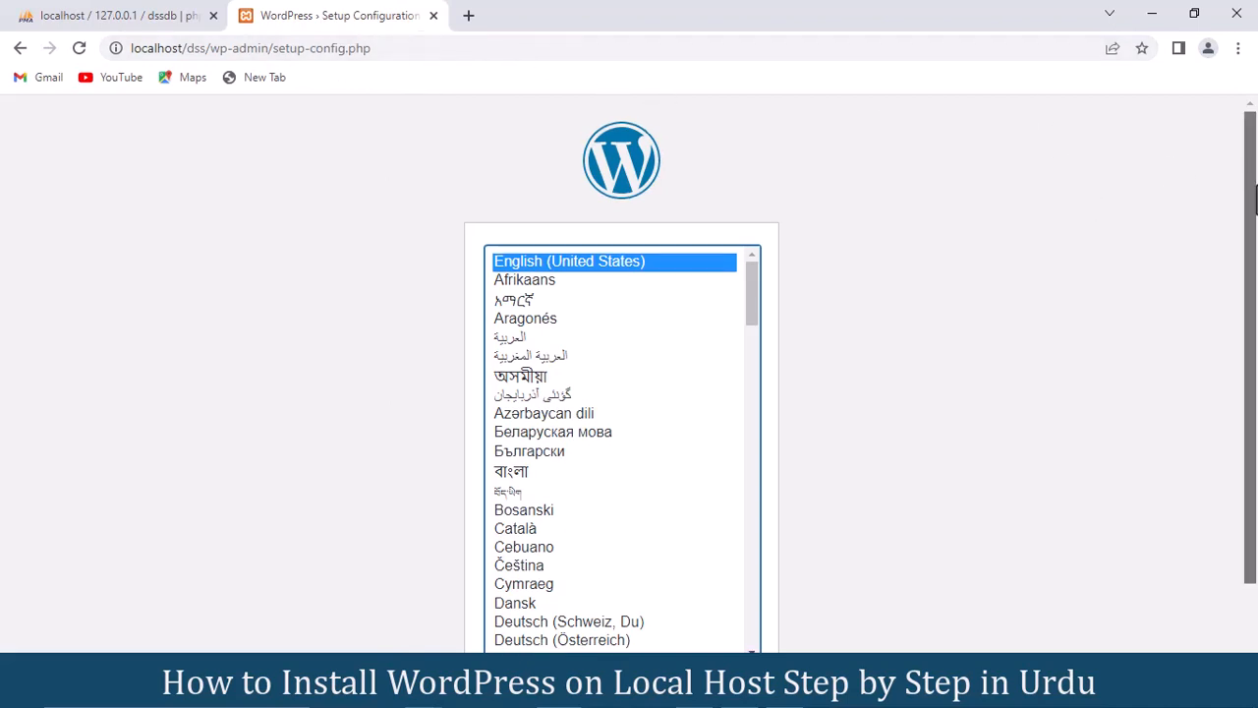
left_click_drag(1255, 178, 1255, 277)
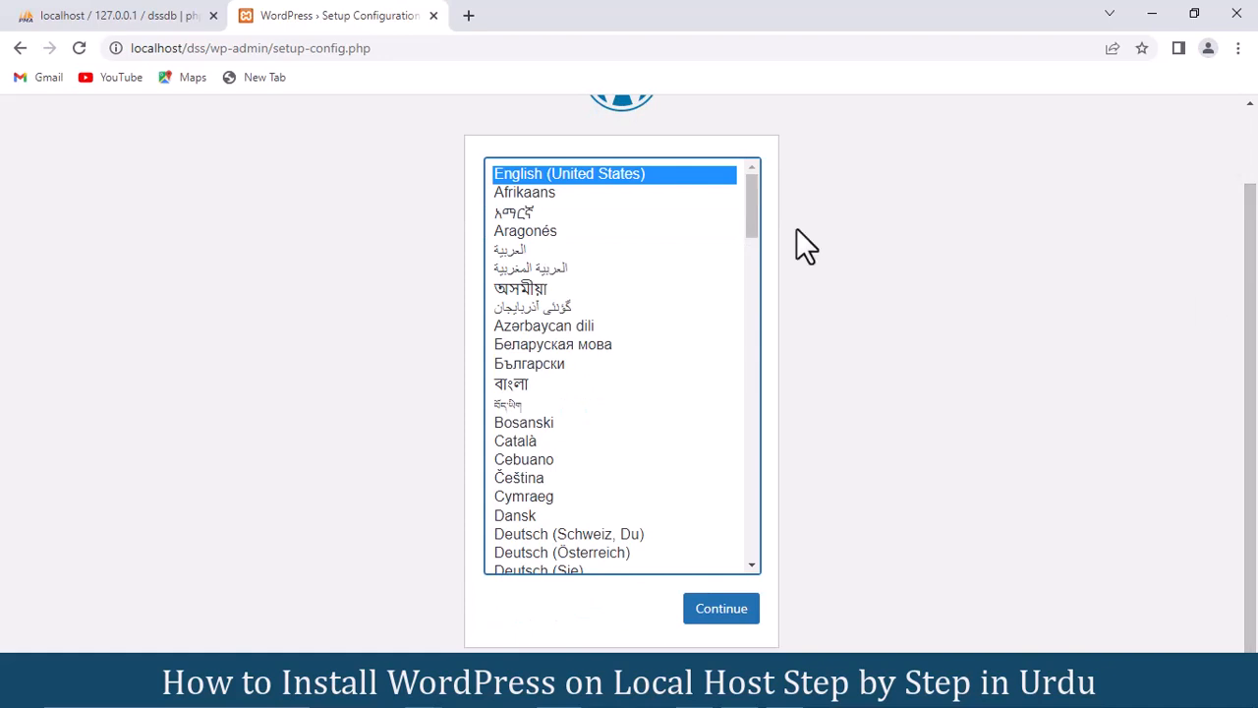
left_click_drag(748, 197, 753, 180)
left_click(714, 624)
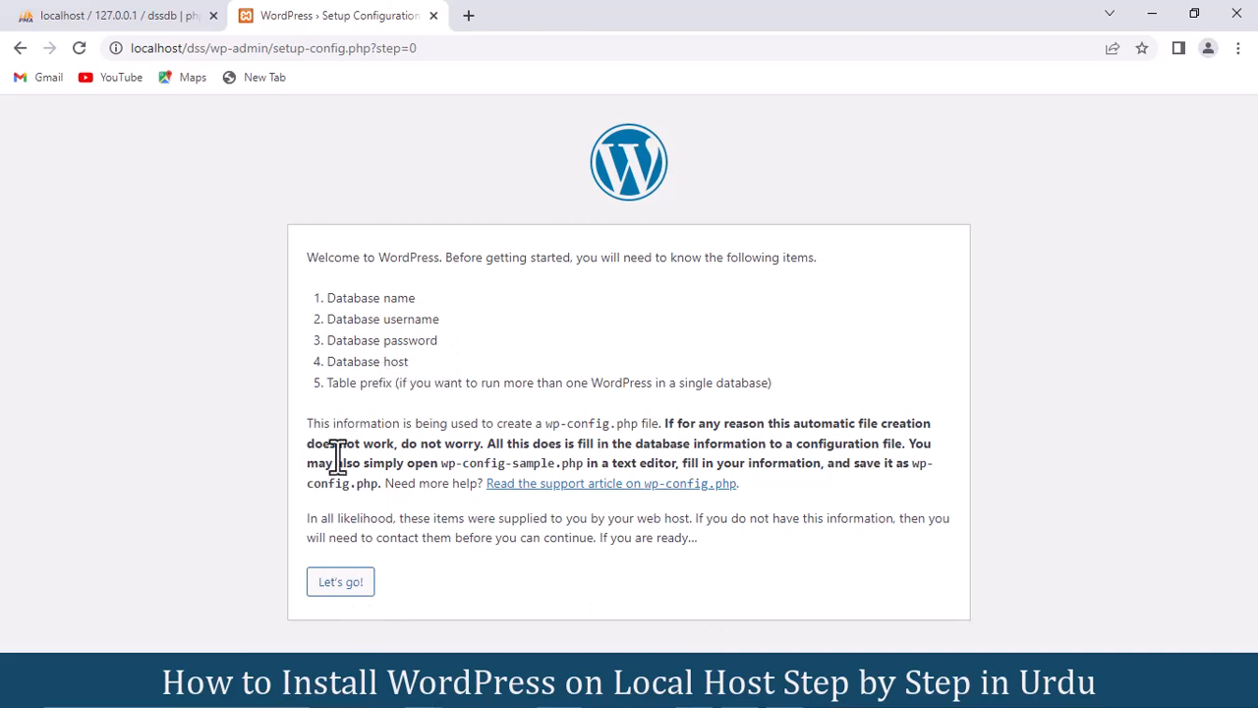
left_click(334, 586)
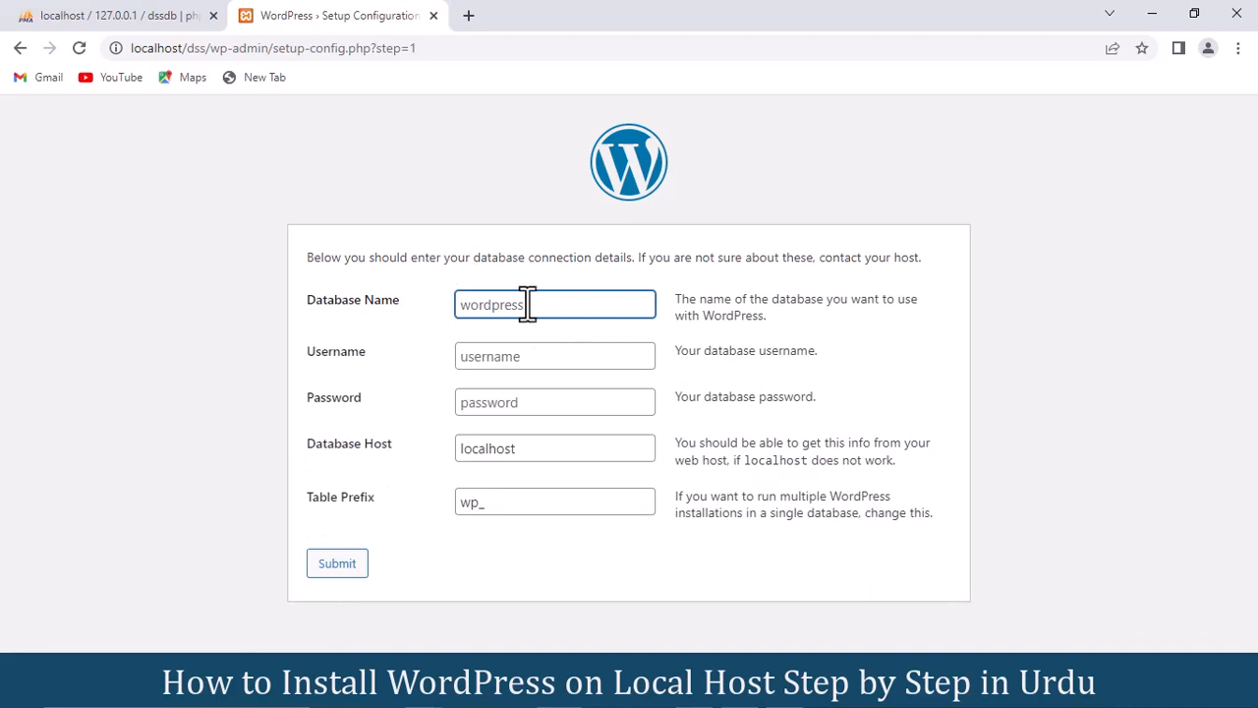
Step: Submit database dssdb, user root, empty password, host localhost, prefix wp_, then run the installation
left_click(95, 8)
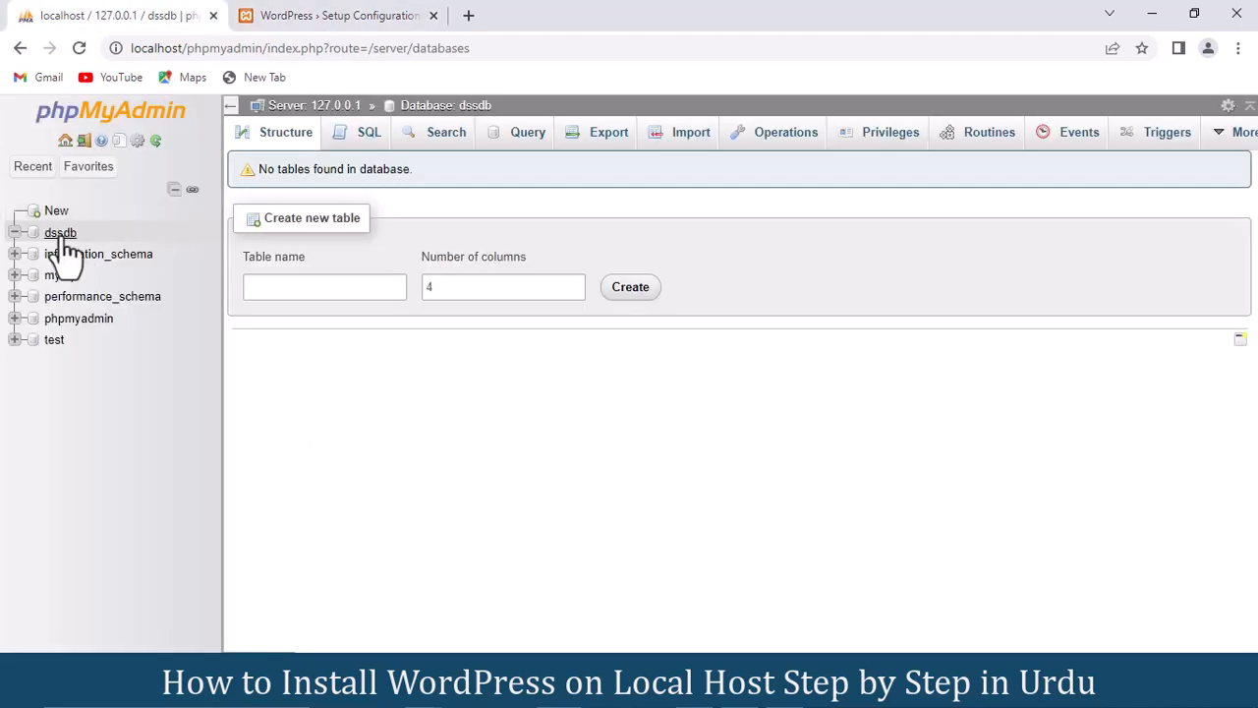
left_click(367, 10)
type("d")
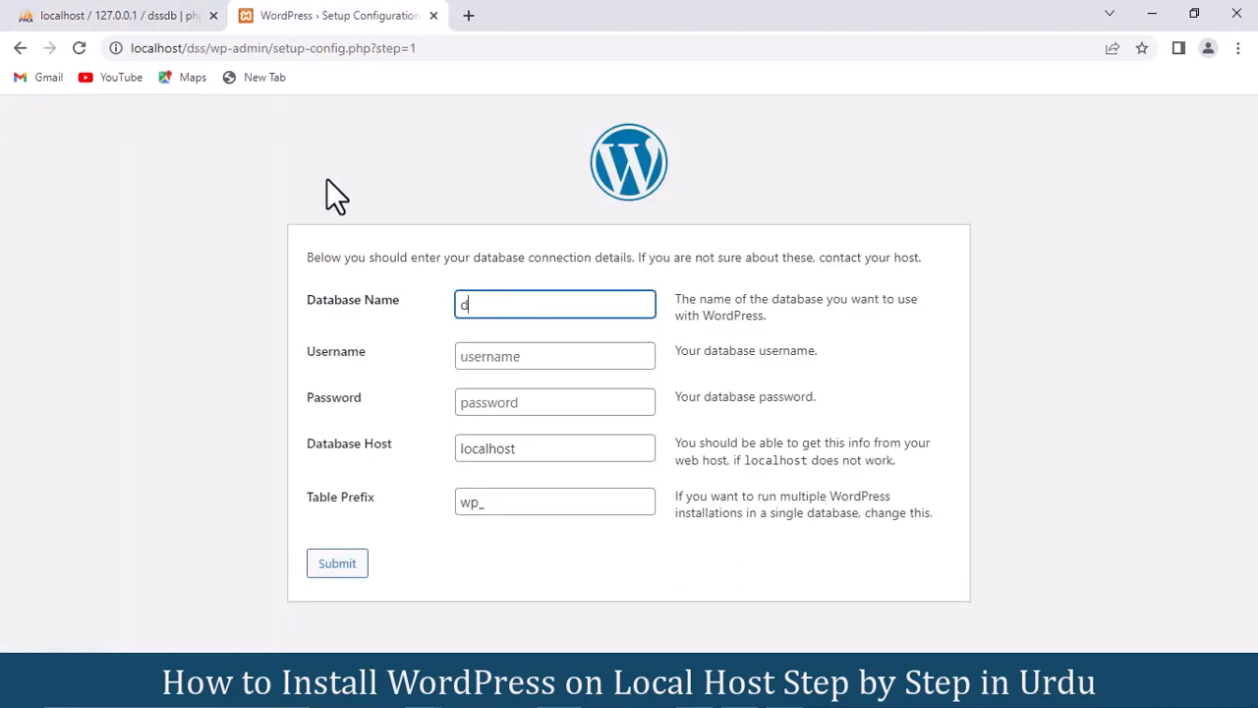
type("ssdb")
left_click(505, 360)
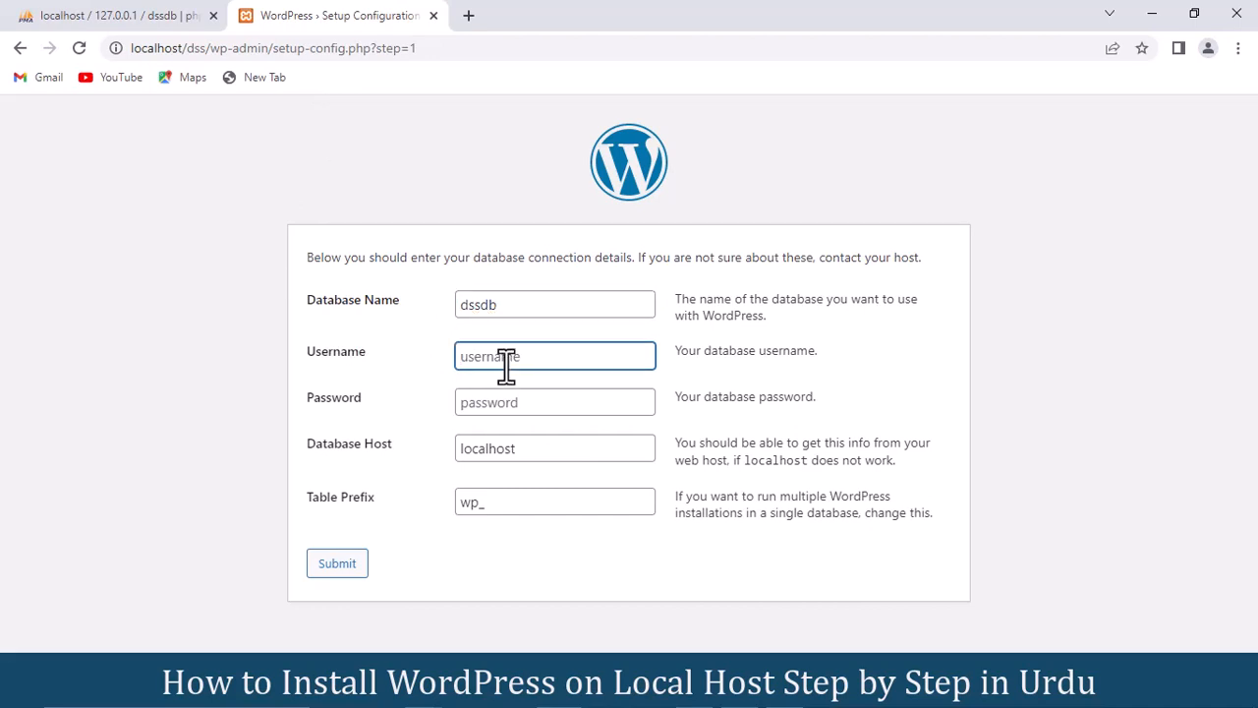
type("root")
left_click(520, 401)
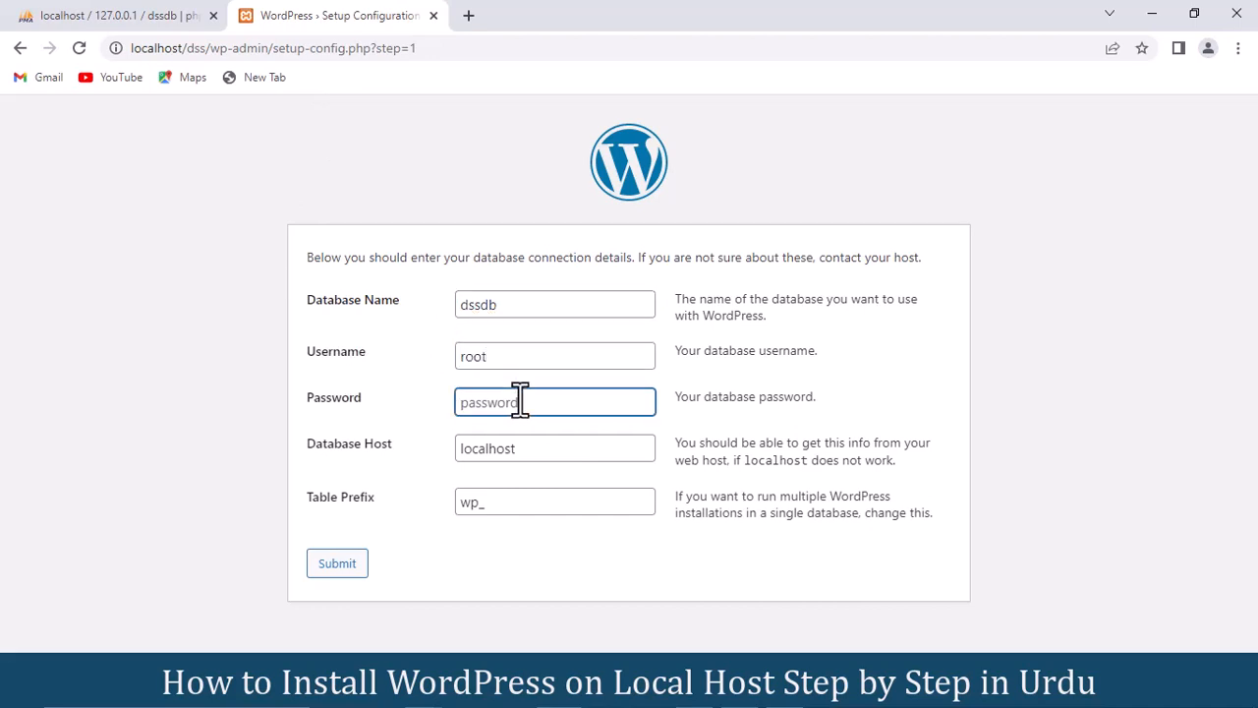
left_click(566, 444)
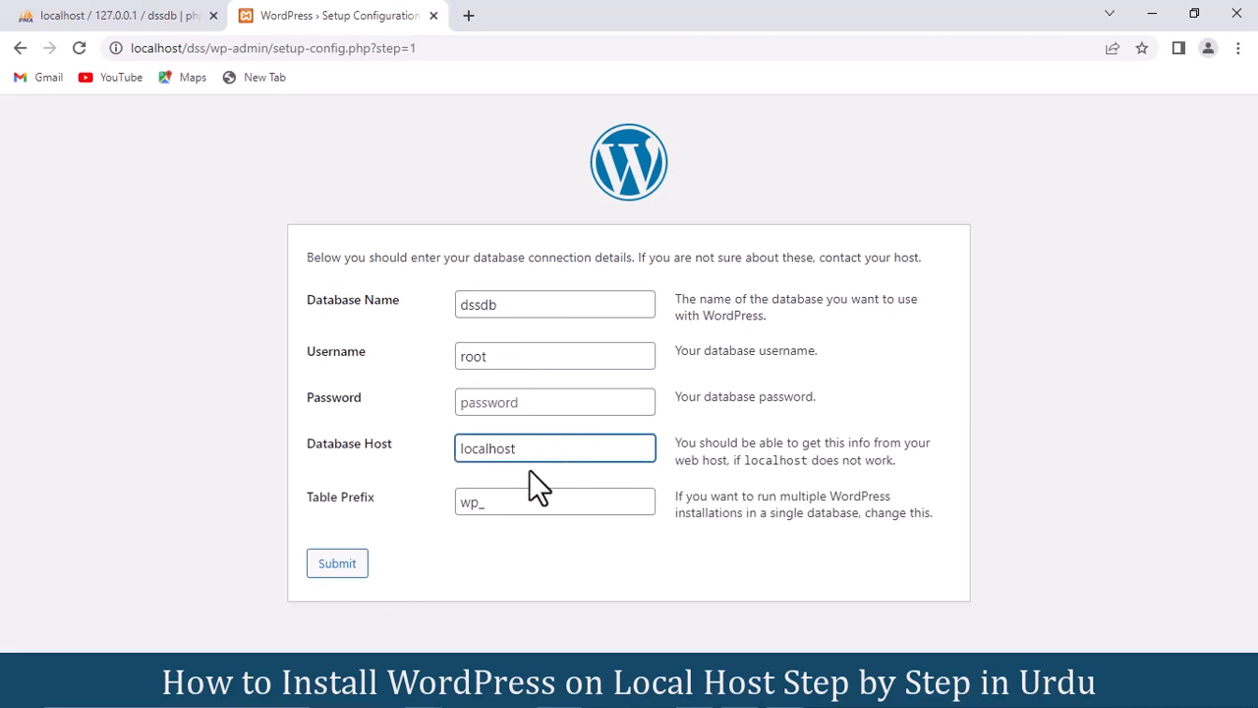
left_click(492, 506)
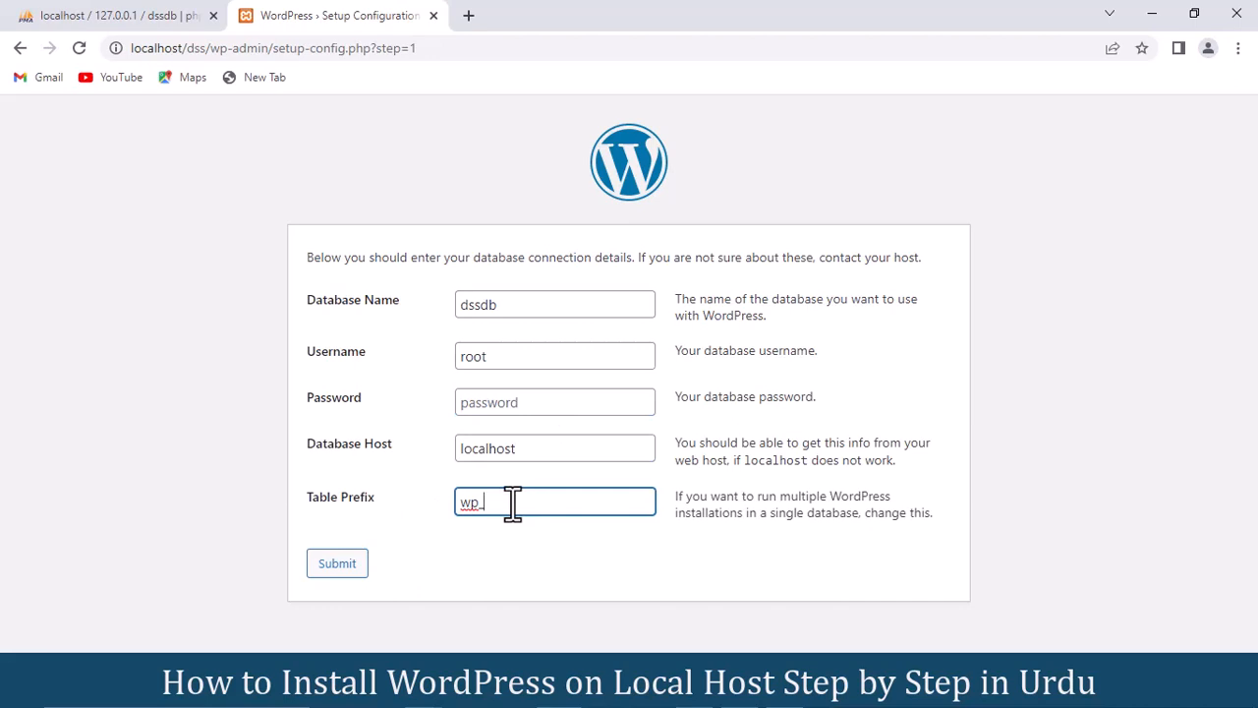
left_click(347, 567)
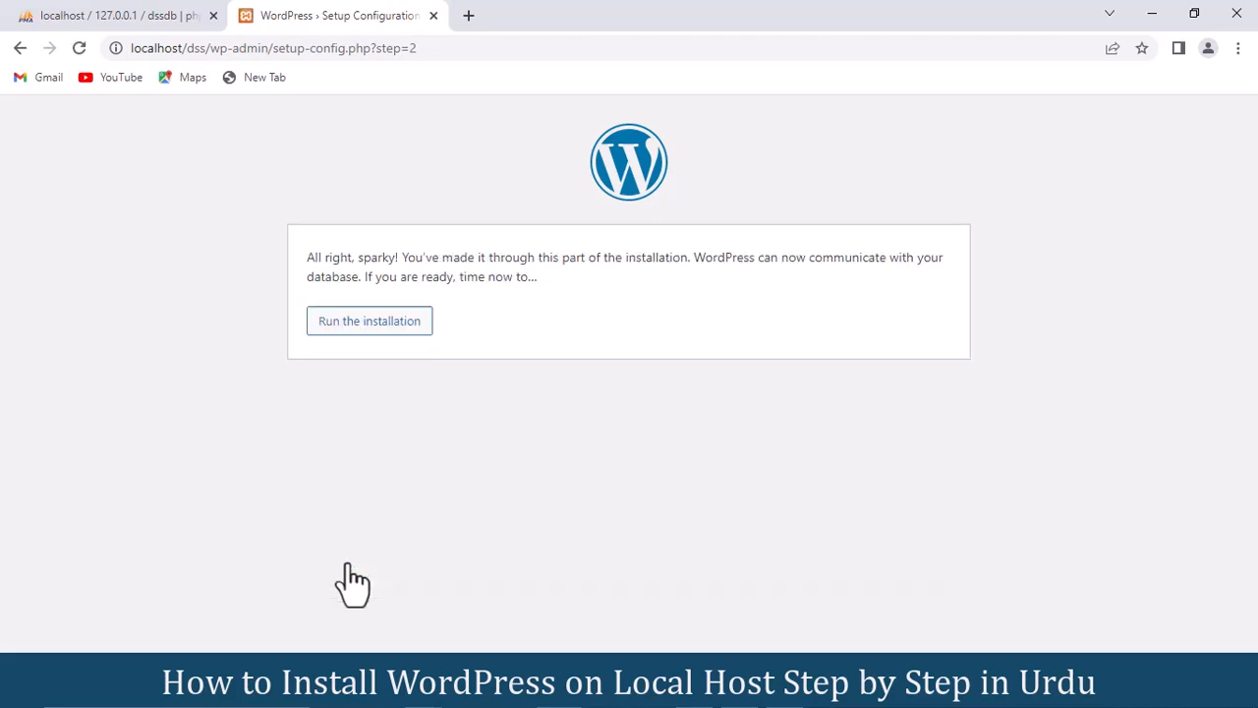
left_click(349, 328)
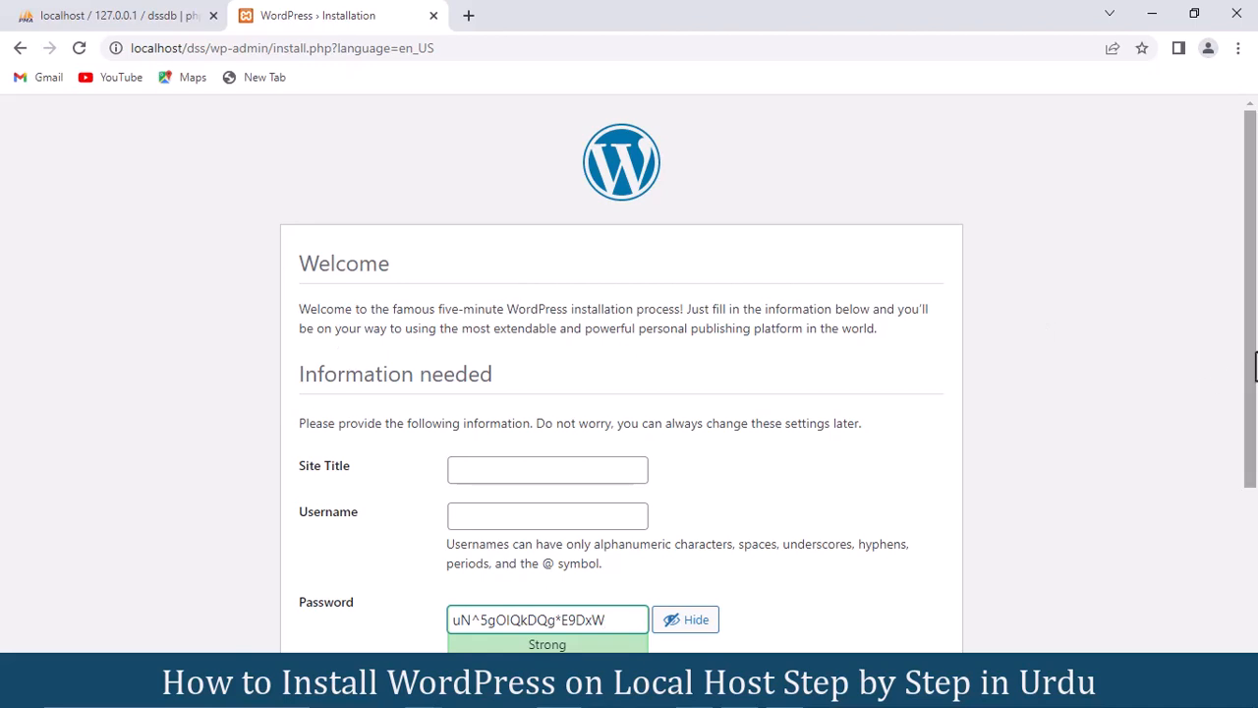
Step: Enter 'Digital Smart School' as the site title
scroll(1254, 423, "down", 1)
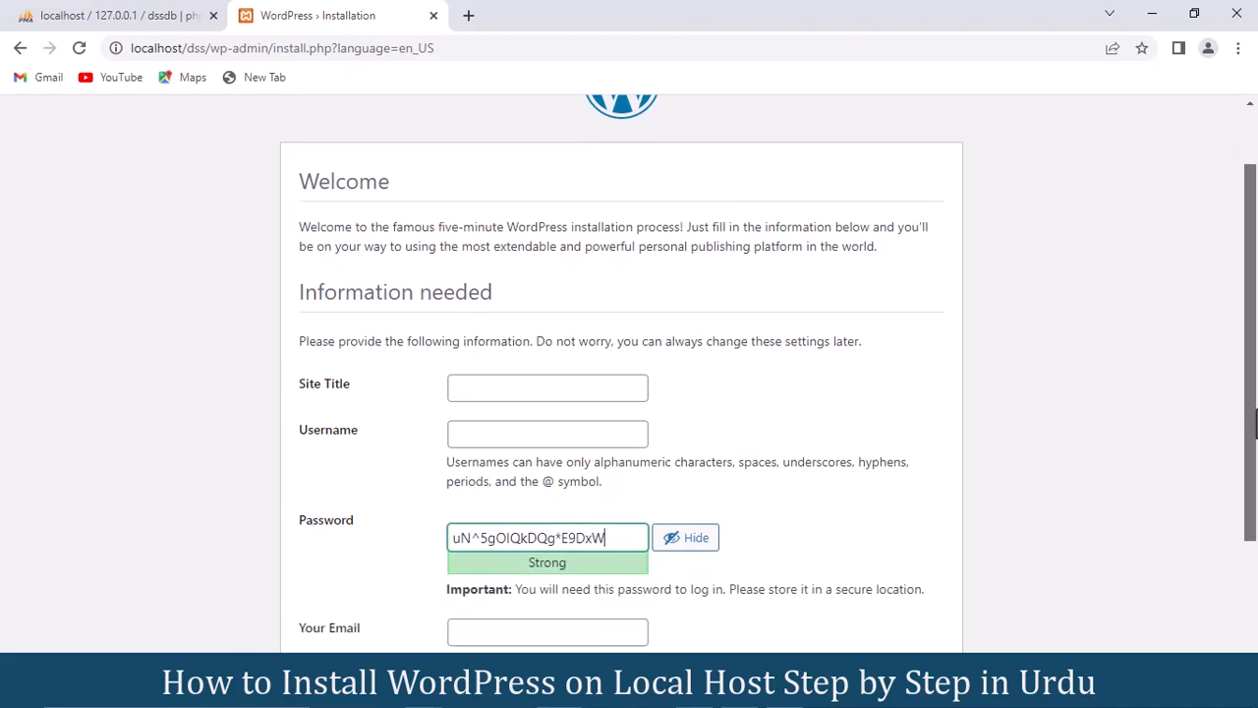
left_click(539, 397)
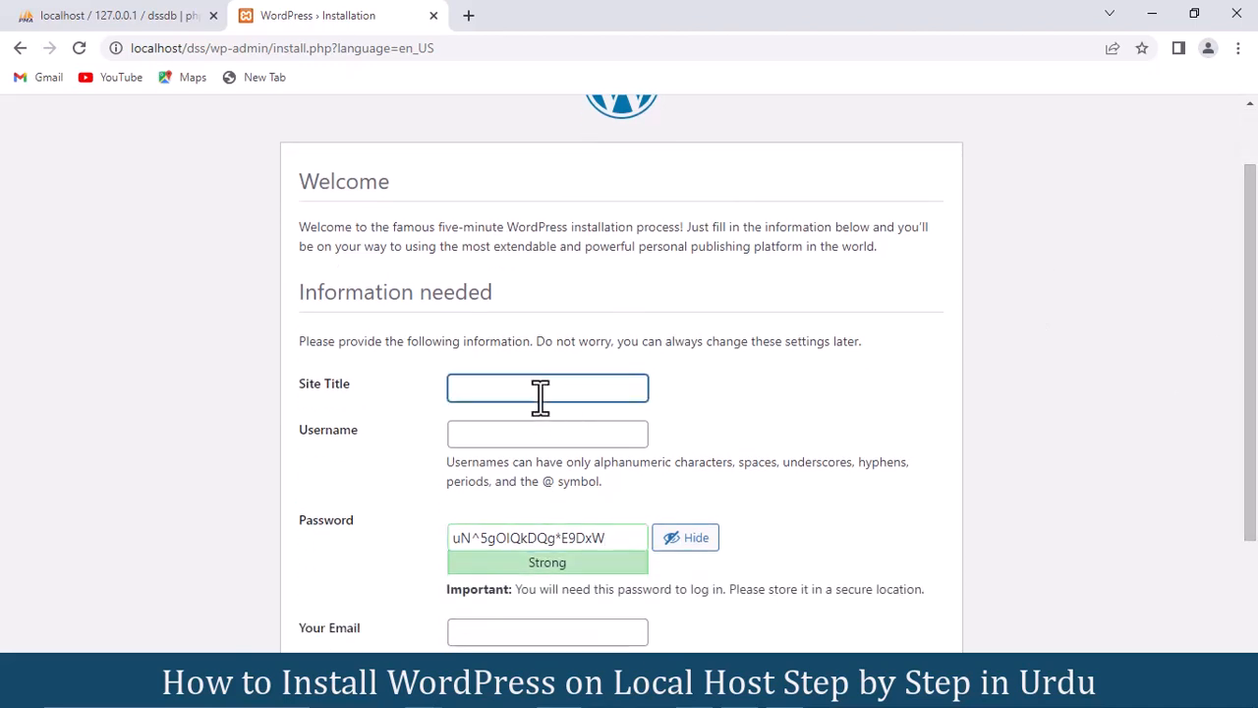
type("DI")
type("igit")
type("al")
type(" s")
key("BackSpace")
type("Smart School")
left_click(494, 388)
Step: Set the username to admin and replace the generated password with your own weak password
left_click(496, 435)
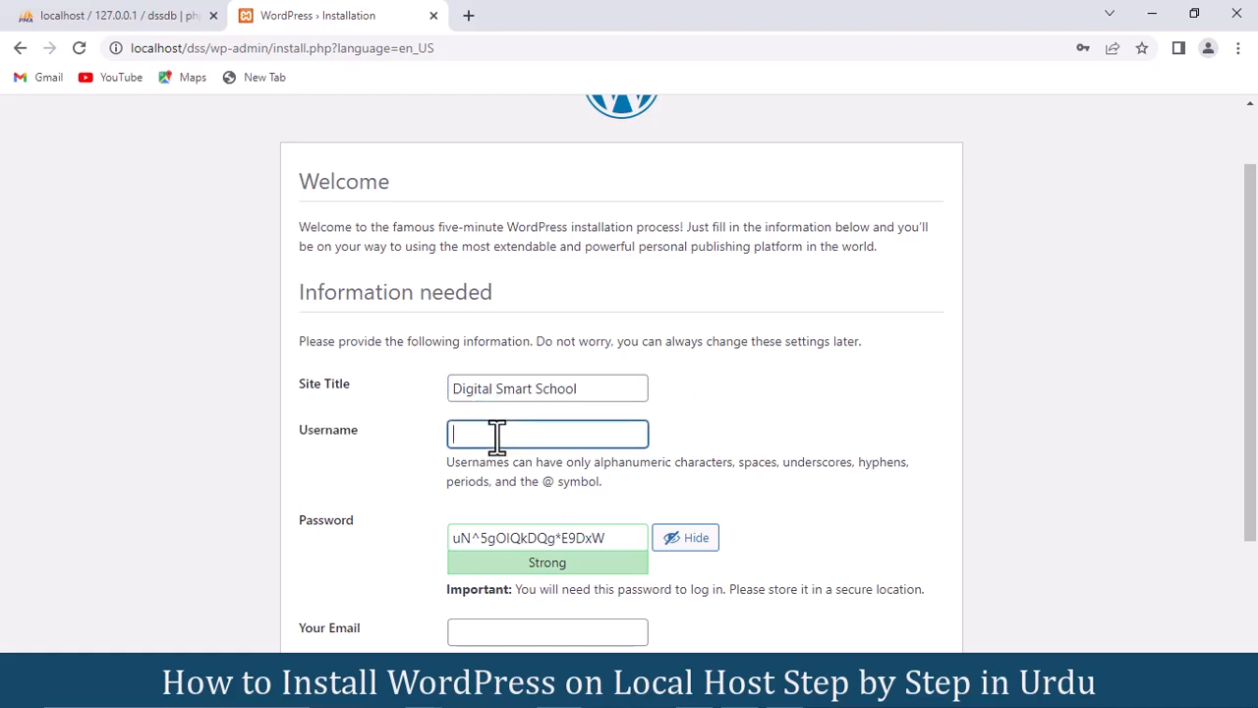
type("admin")
left_click(611, 536)
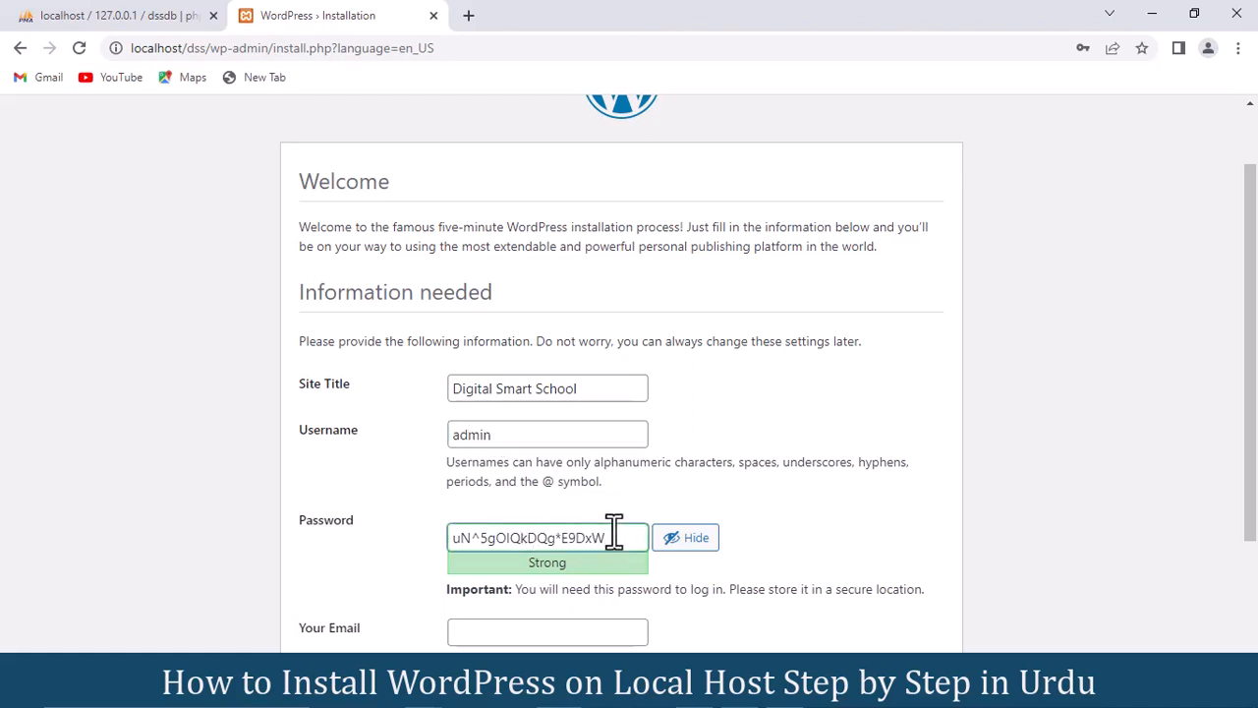
left_click_drag(614, 538, 449, 542)
key("BackSpace")
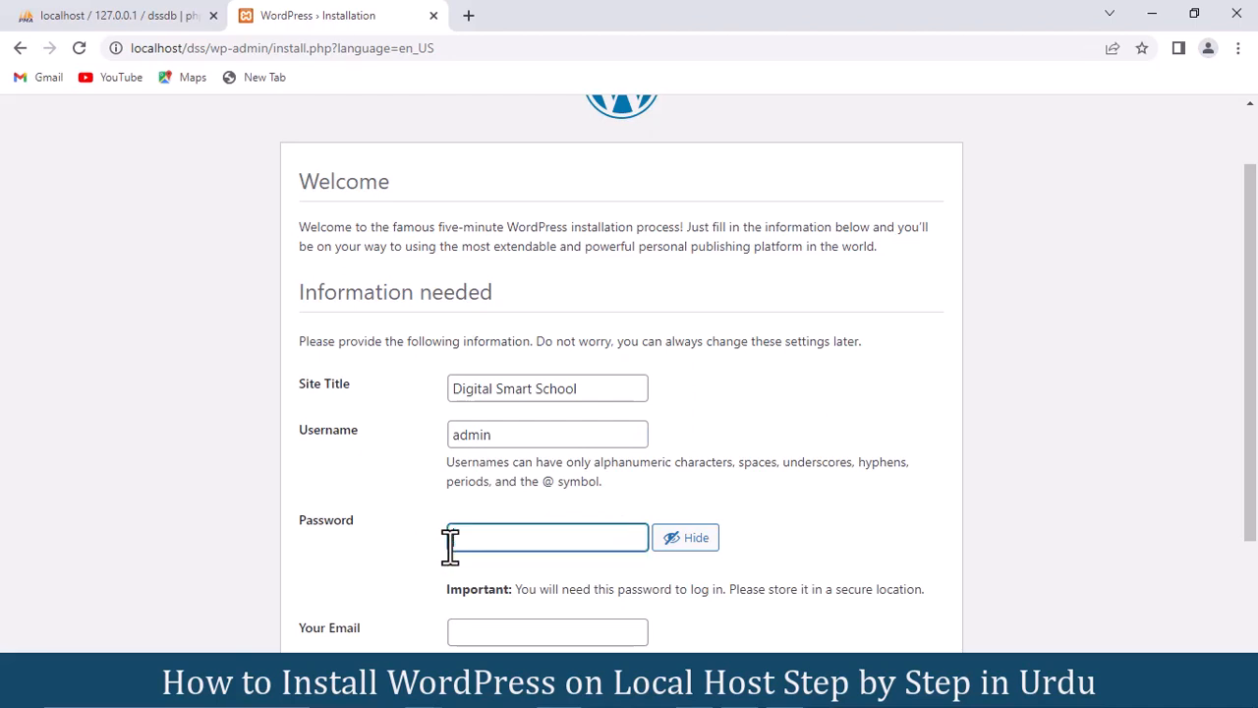
type("admin")
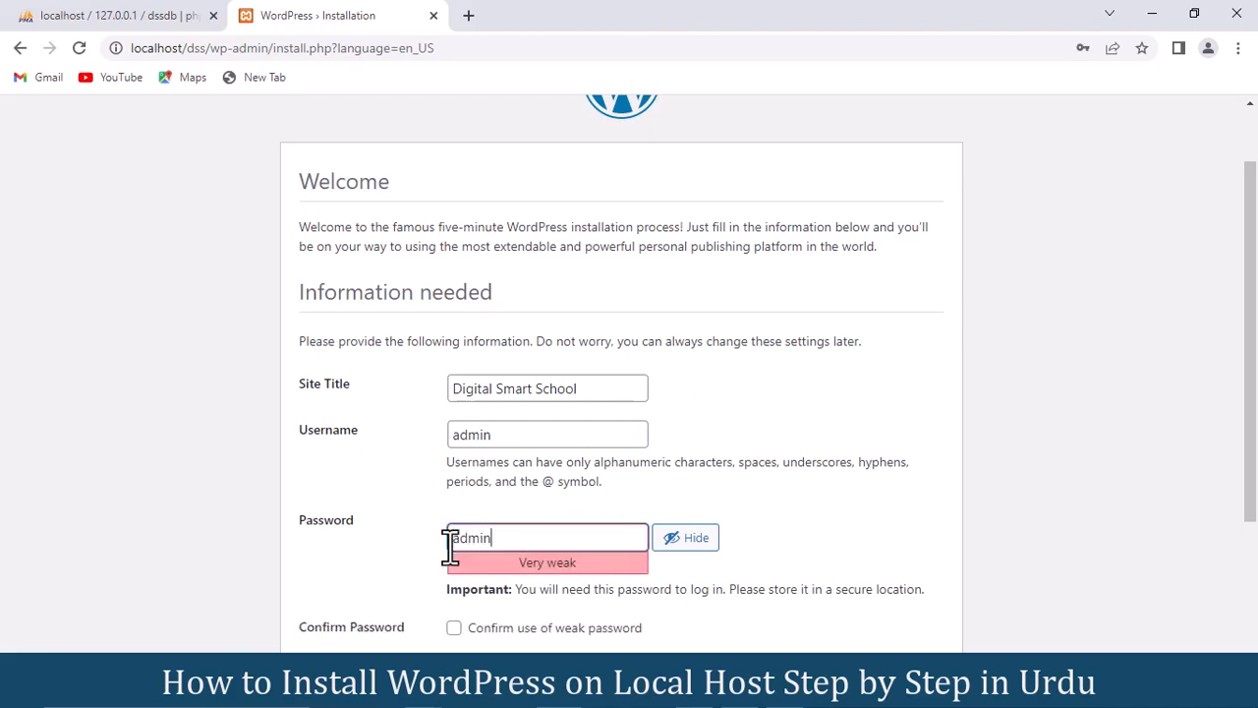
left_click(899, 513)
left_click_drag(1248, 355, 1249, 473)
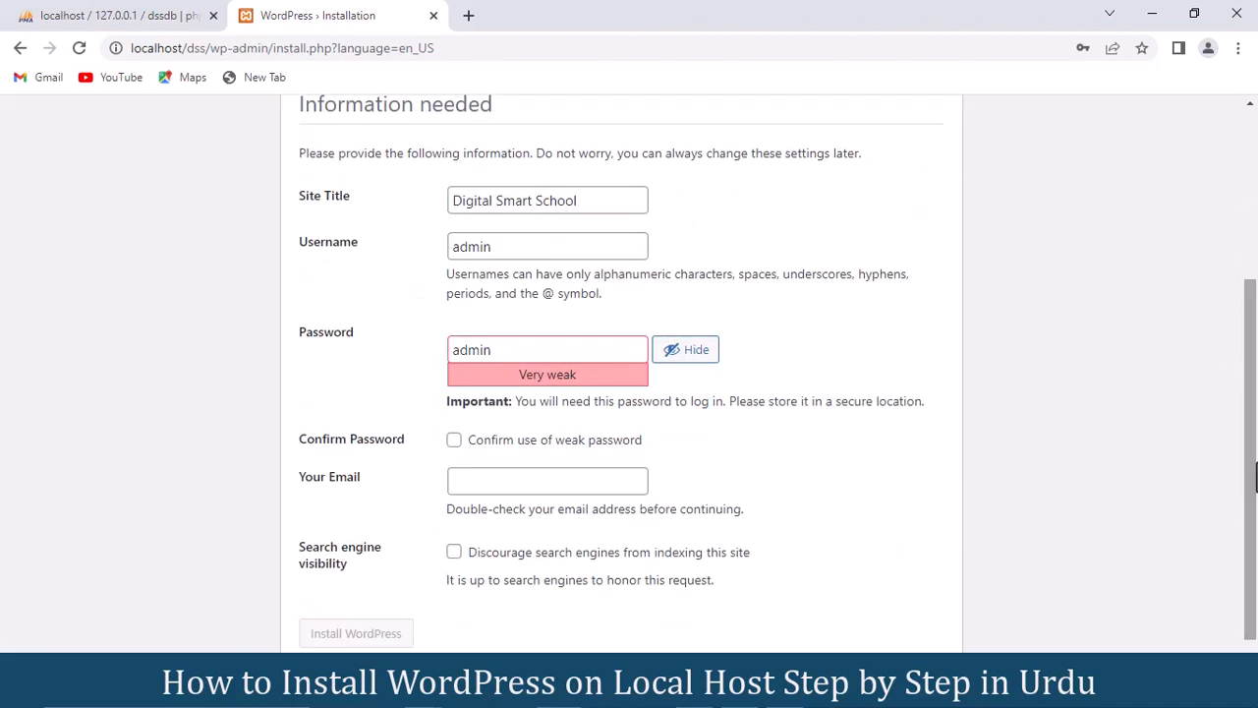
Step: Confirm the weak password, fill in the admin e-mail address, and install WordPress
left_click(453, 441)
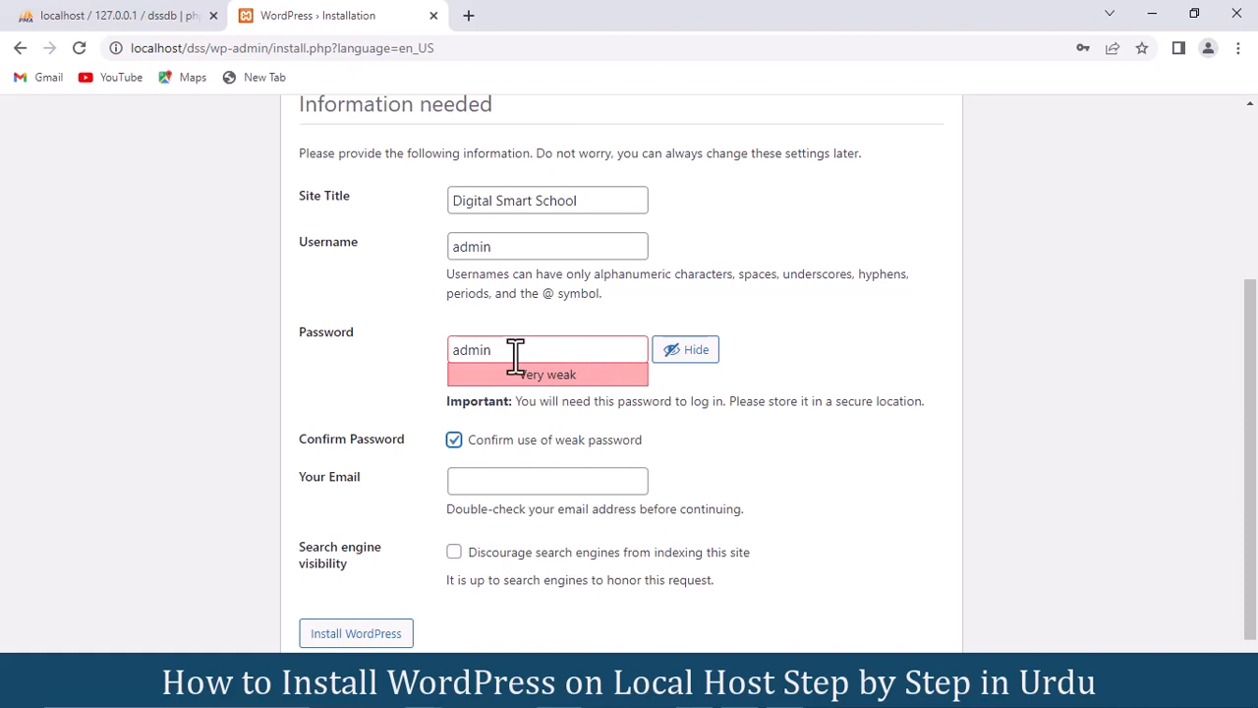
left_click(479, 481)
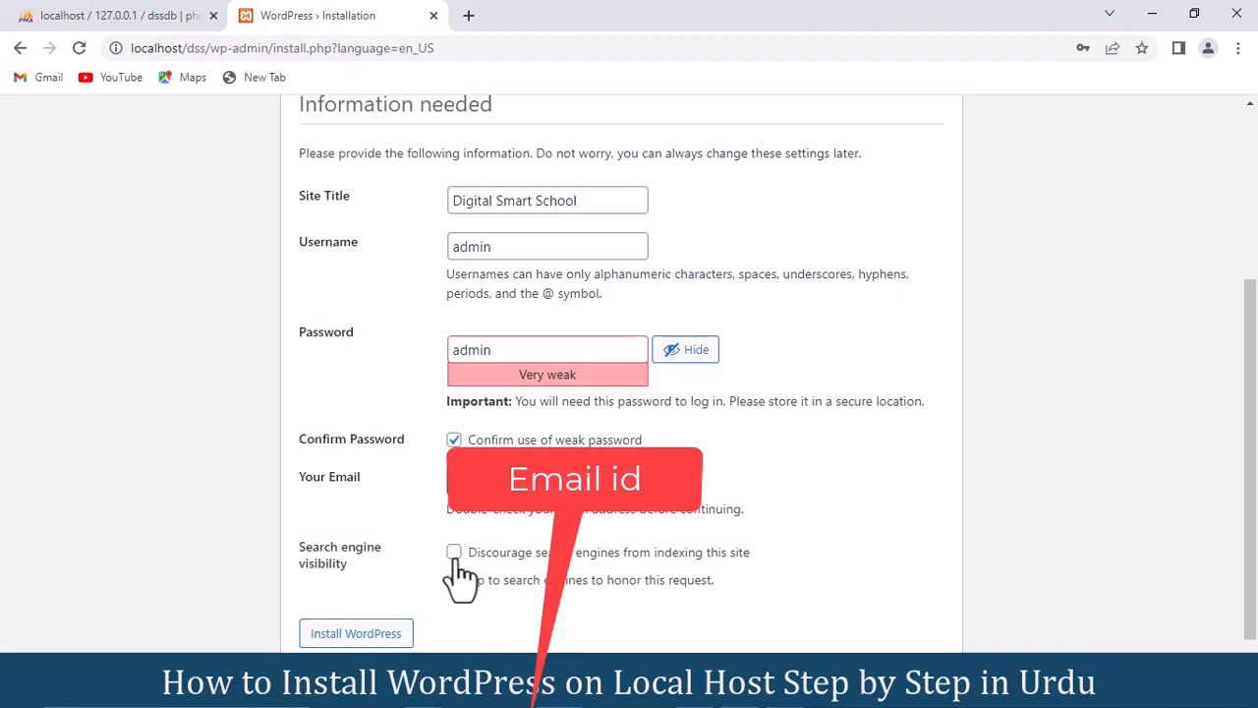
left_click(351, 635)
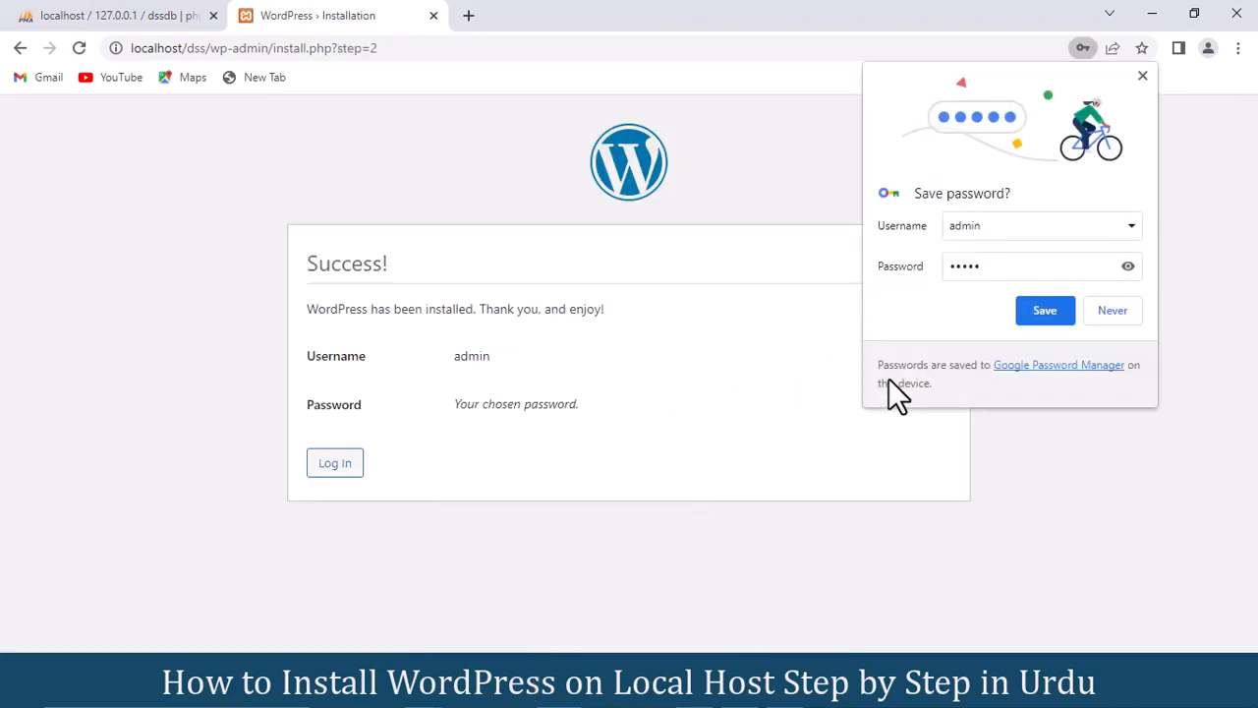
Step: Decline Chrome's password saving, then log in as admin with the site password
left_click(1114, 309)
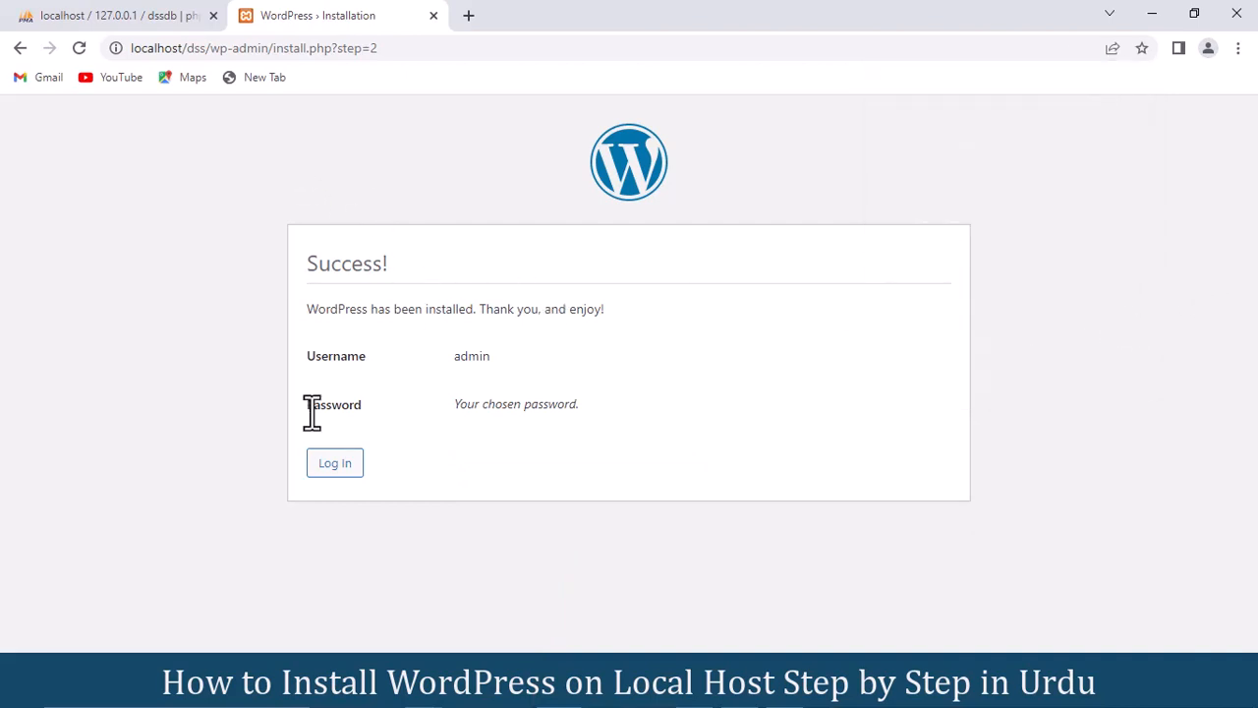
left_click(332, 463)
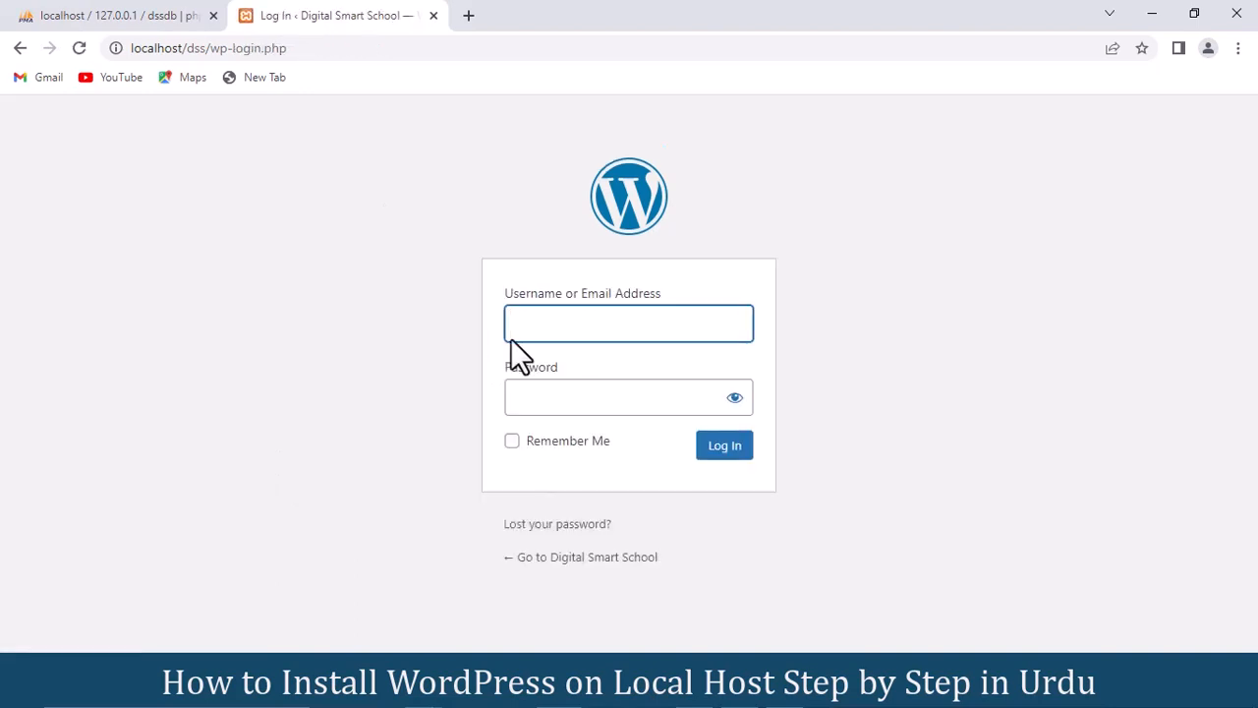
left_click(564, 331)
left_click(456, 345)
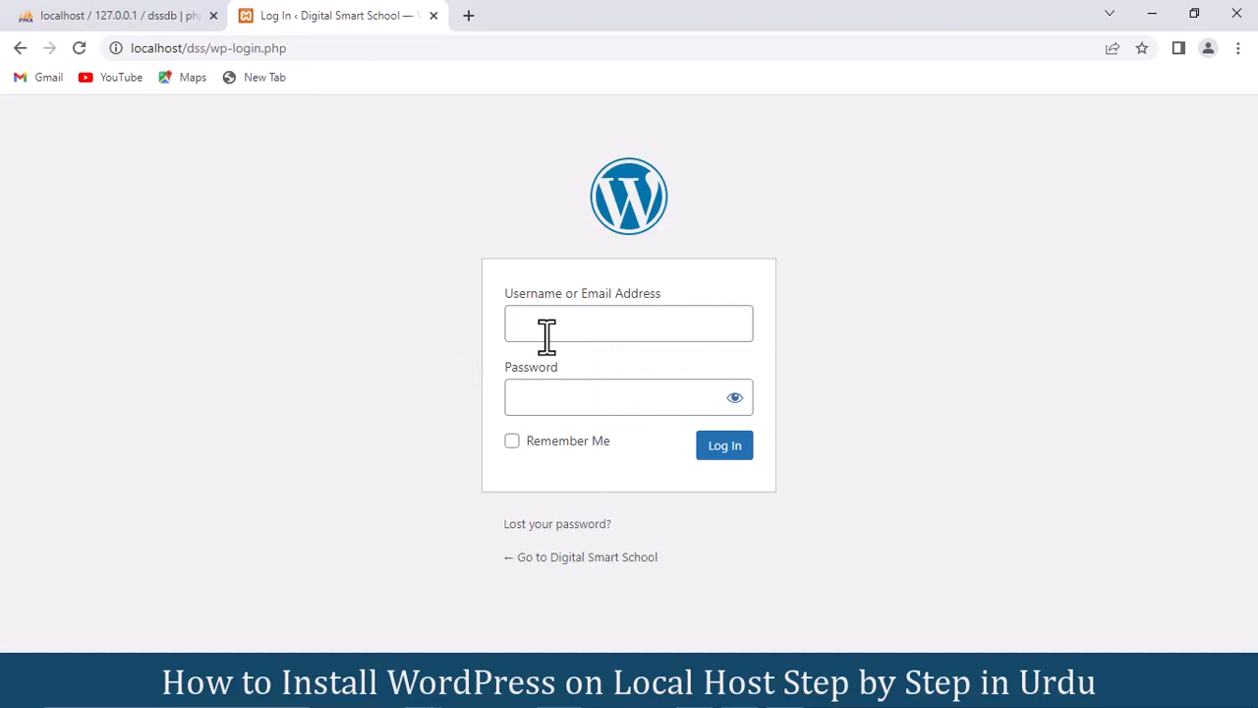
left_click(546, 335)
type("ad")
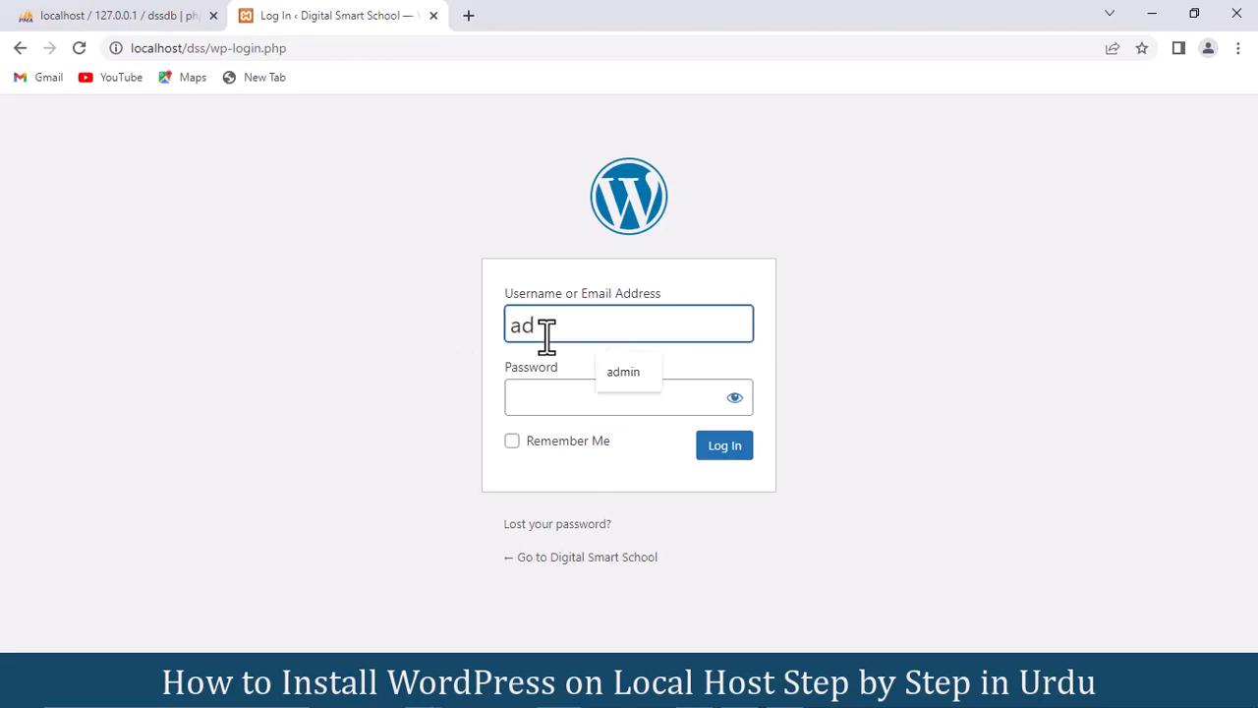
type("min")
left_click(532, 391)
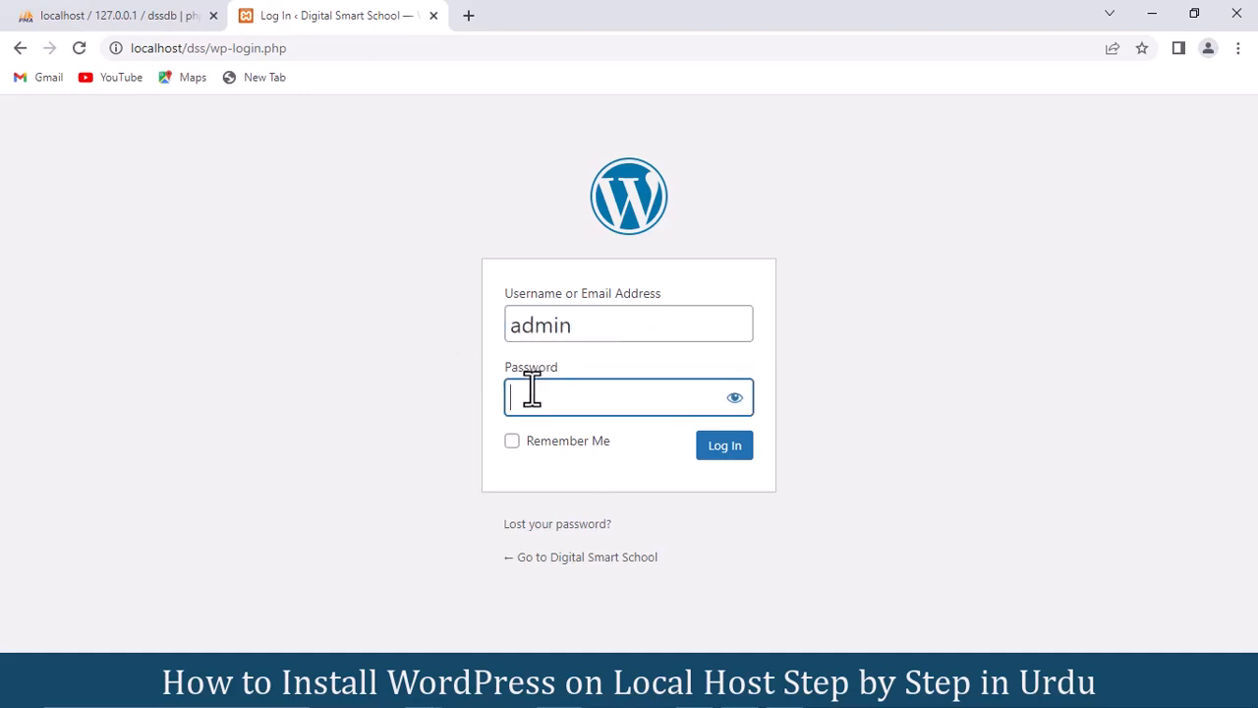
type("admin")
left_click(721, 449)
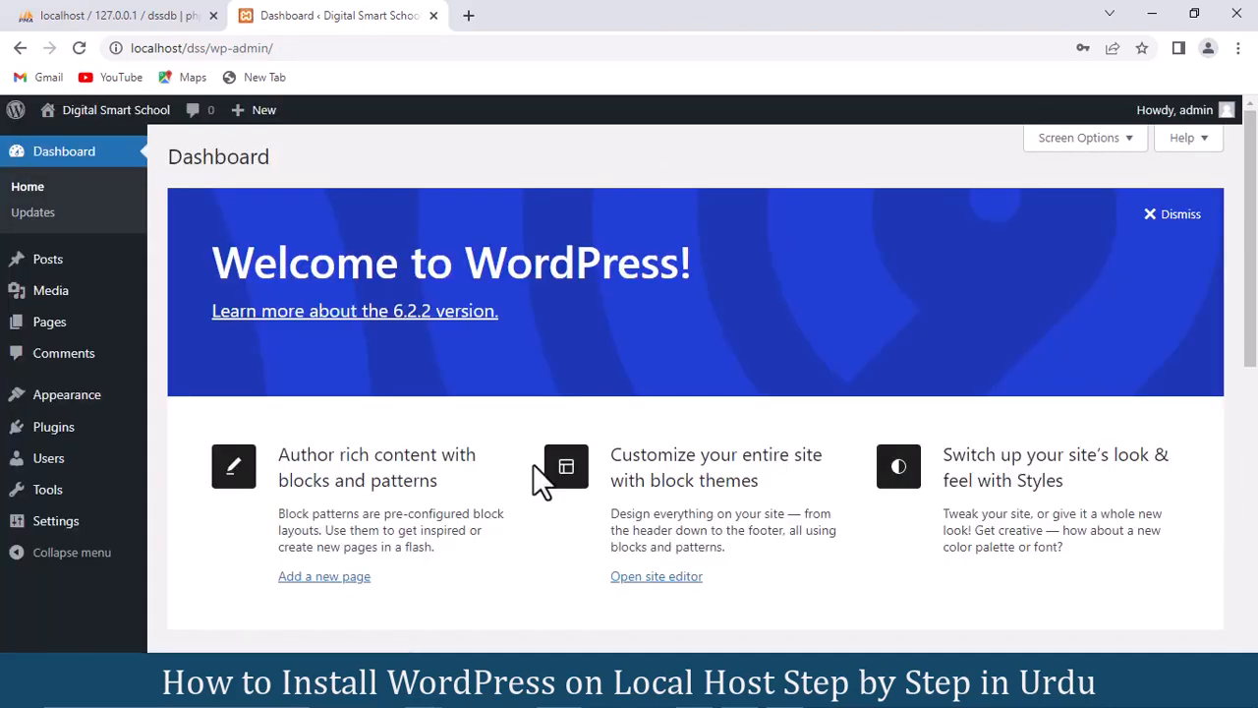
mouse_move(1254, 269)
left_mouse_down()
mouse_move(1256, 565)
mouse_move(1254, 197)
left_mouse_up()
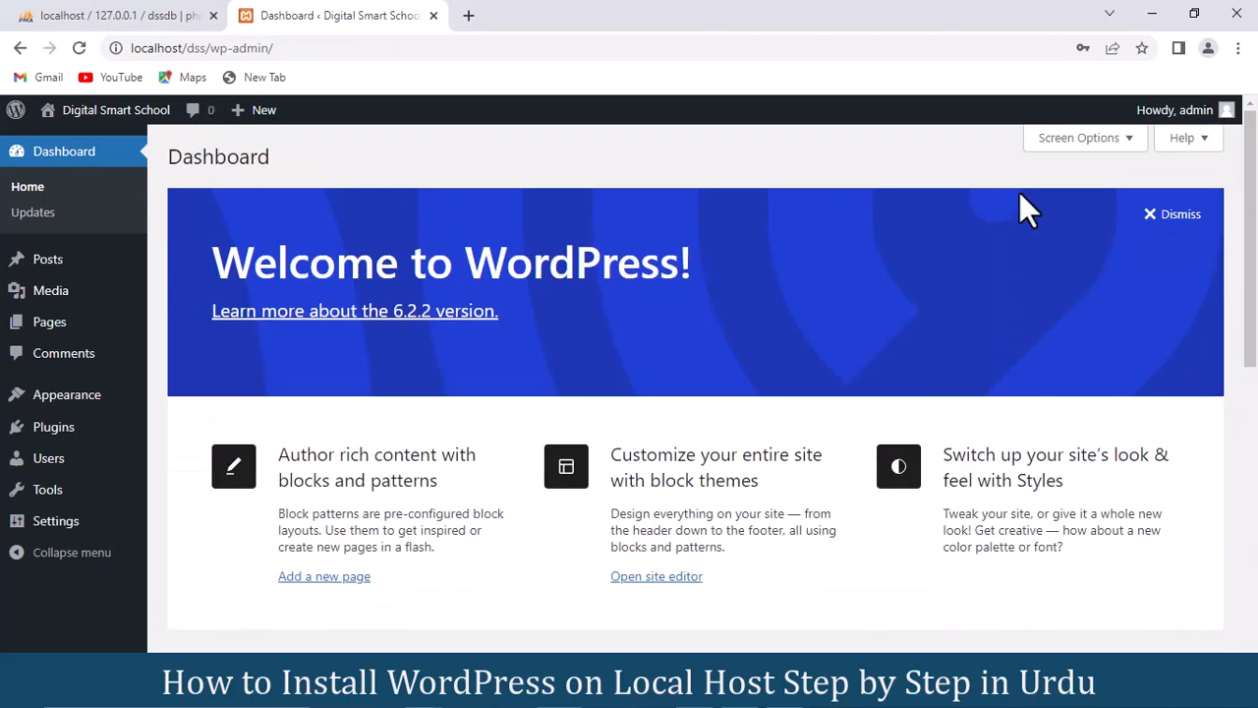